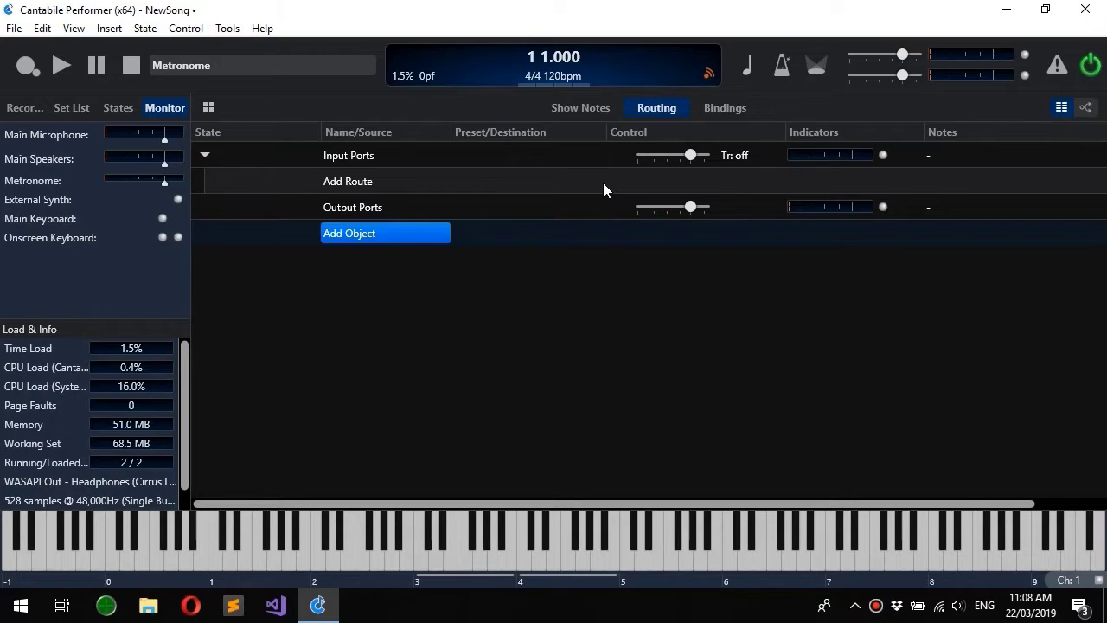
- In diagram view, insert the mdaDX10 synth plugin, found by searching 'dx', into the routing
left_click(1087, 108)
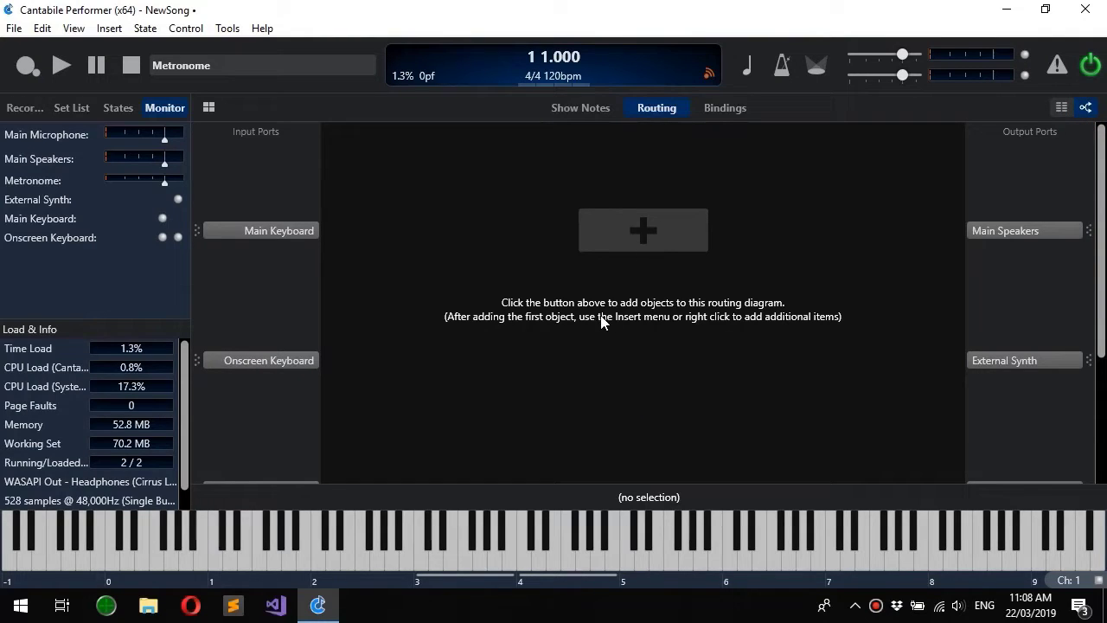
left_click(644, 229)
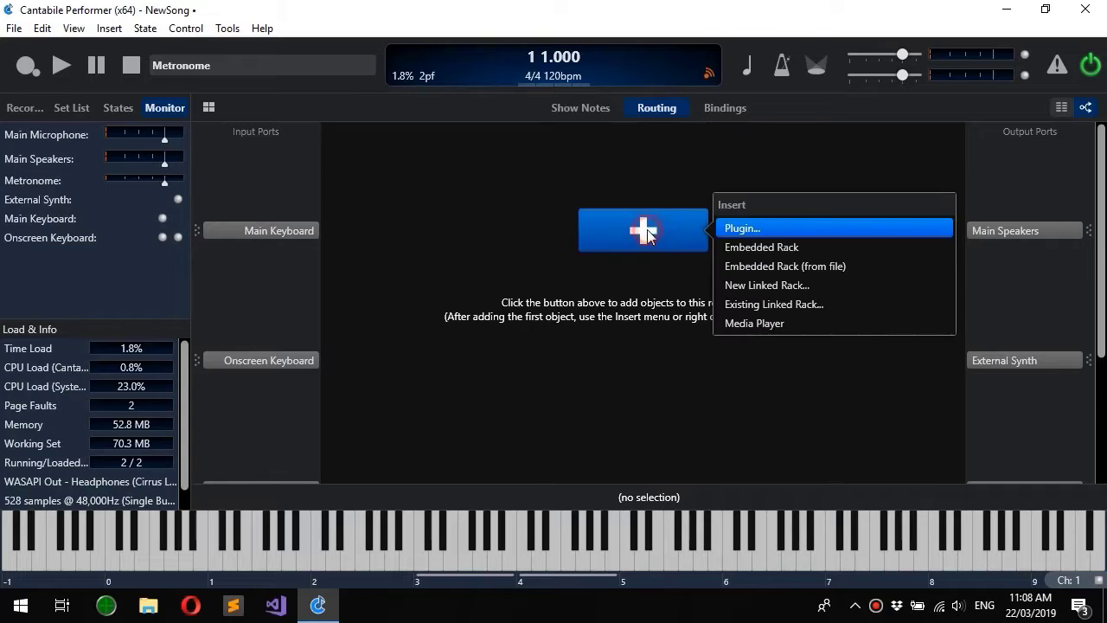
left_click(792, 231)
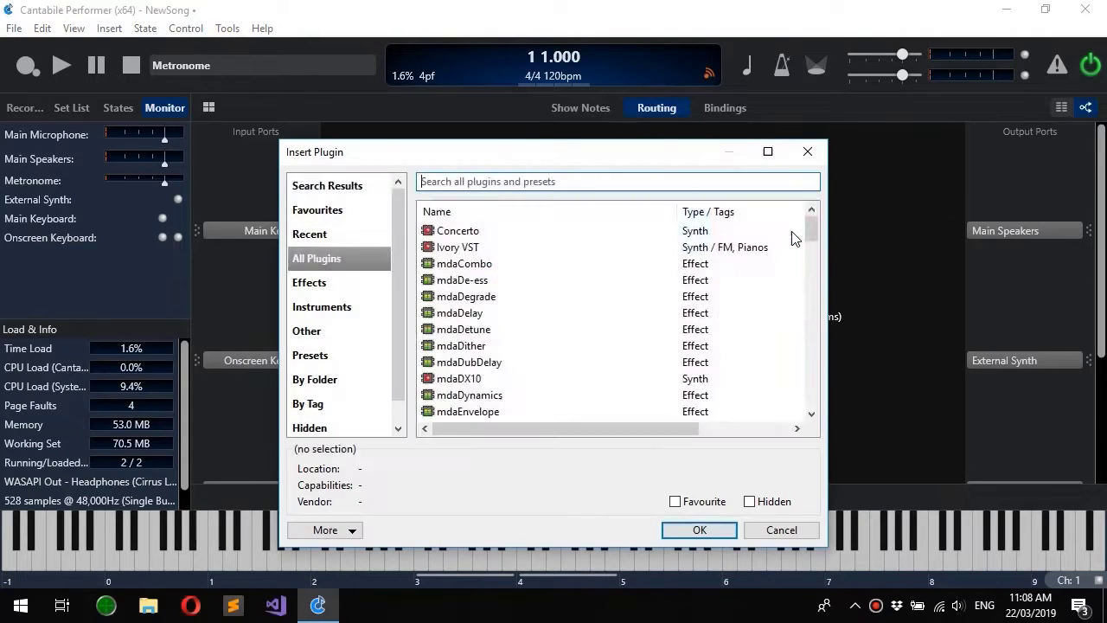
type("dx")
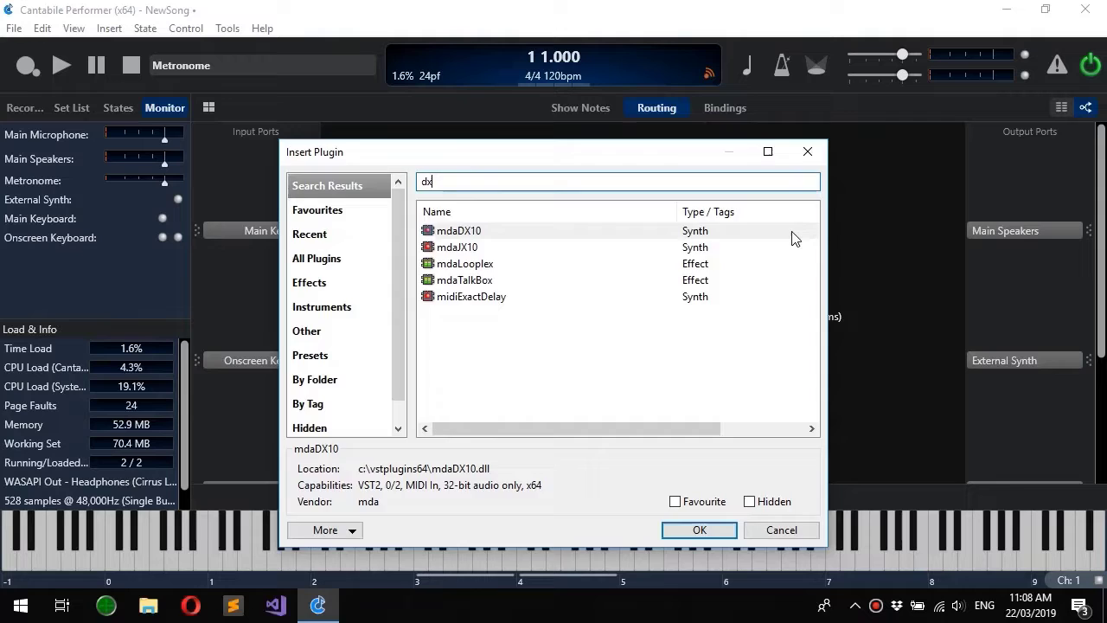
key("Return")
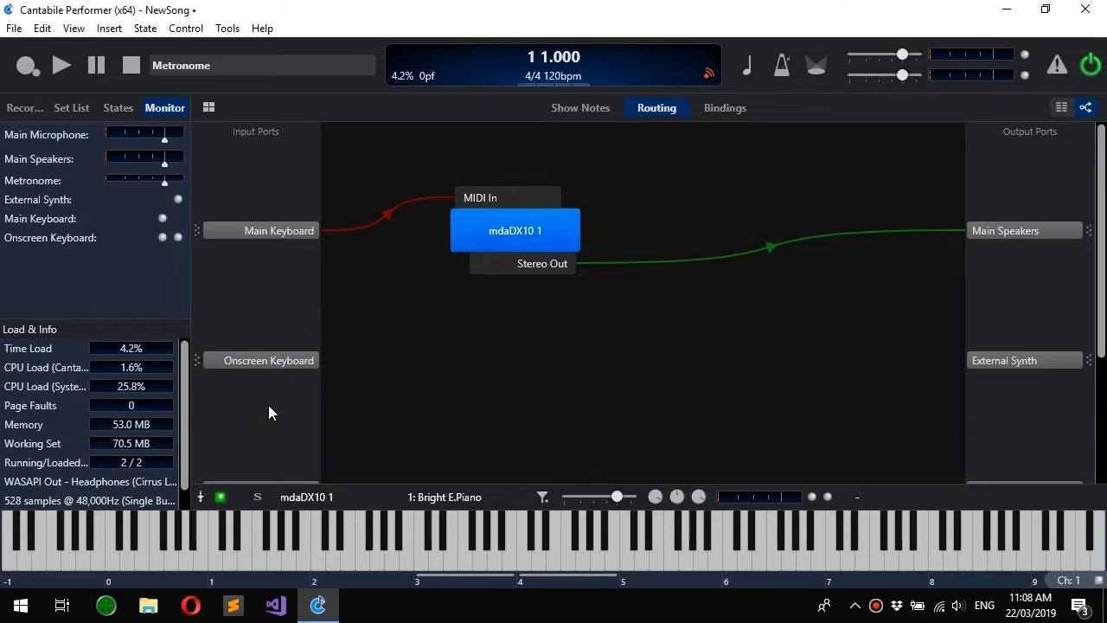
scroll(268, 405, "down", 3)
scroll(268, 405, "up", 3)
scroll(1059, 277, "down", 3)
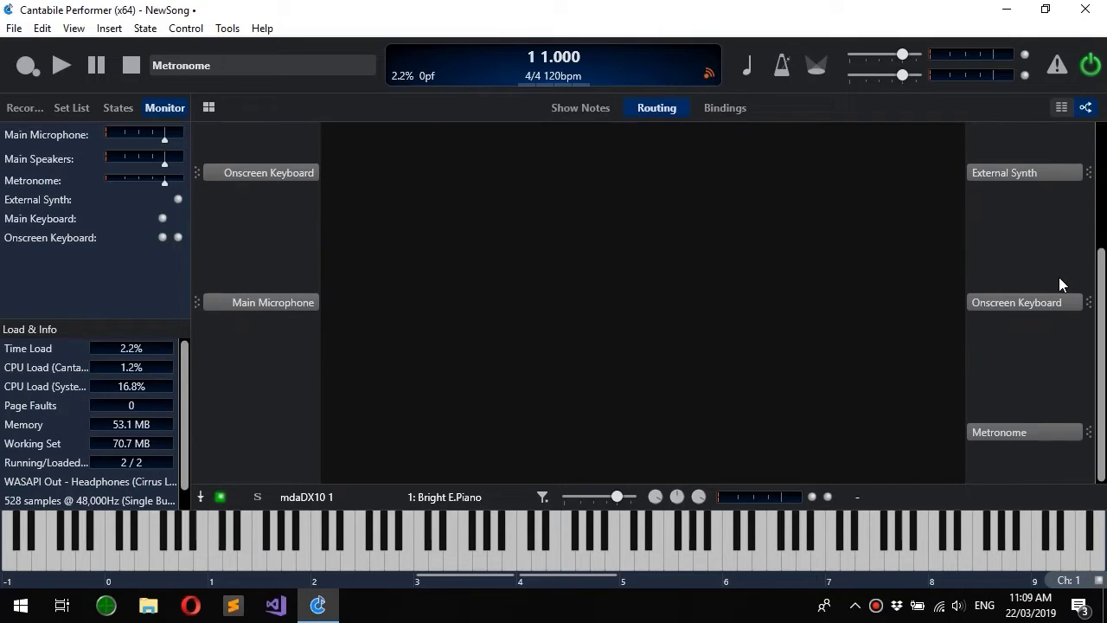
scroll(1046, 160, "up", 3)
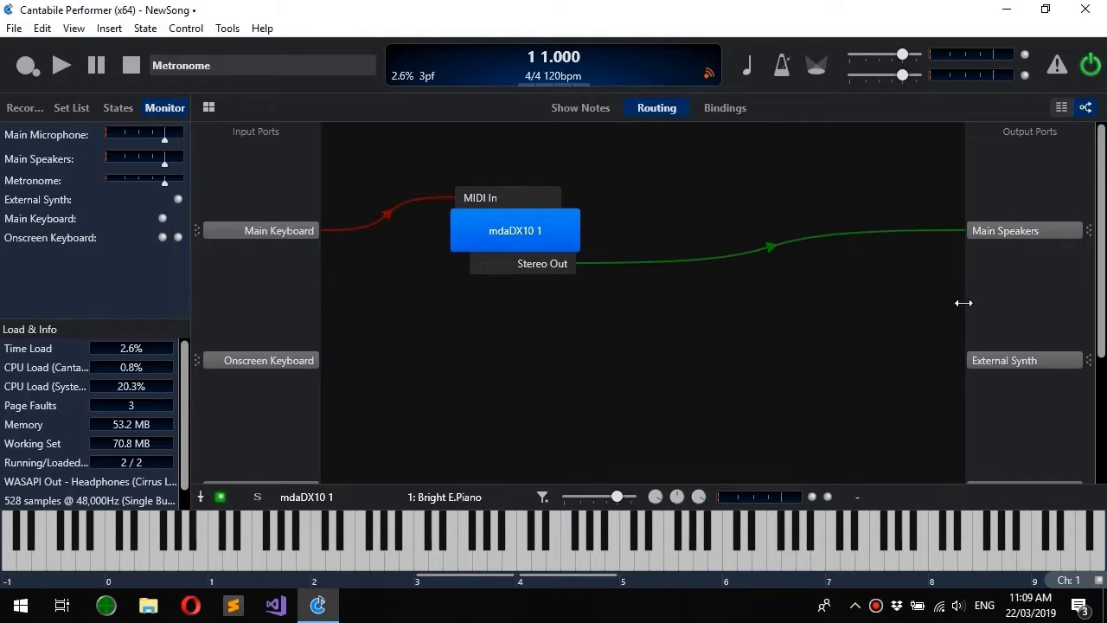
left_click(229, 29)
left_click(260, 211)
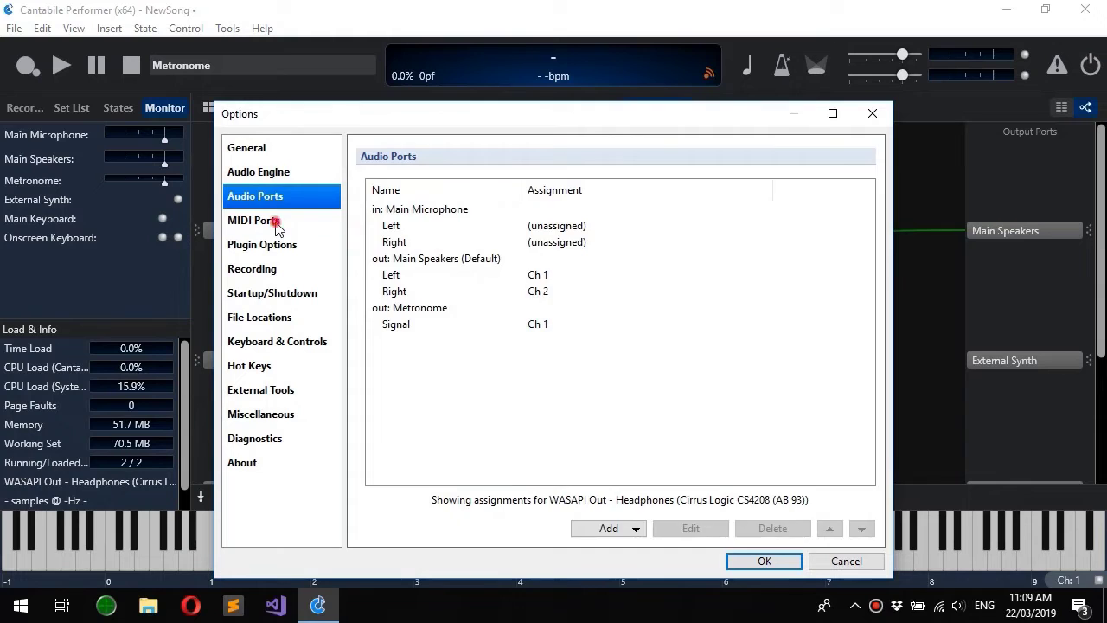
left_click(270, 222)
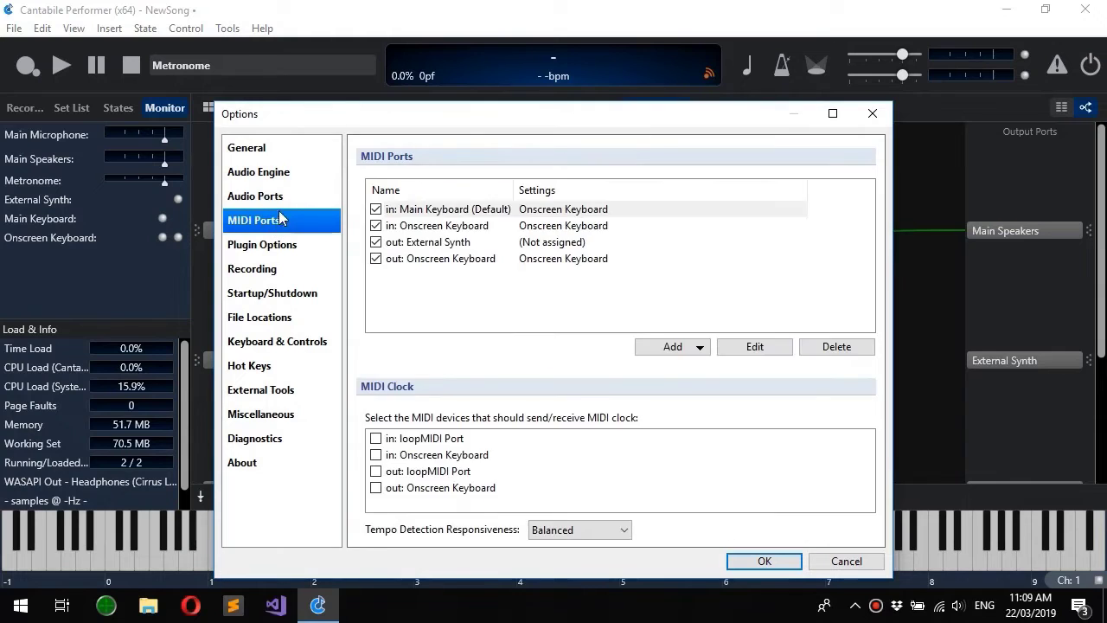
left_click(280, 205)
left_click(284, 219)
left_click(284, 206)
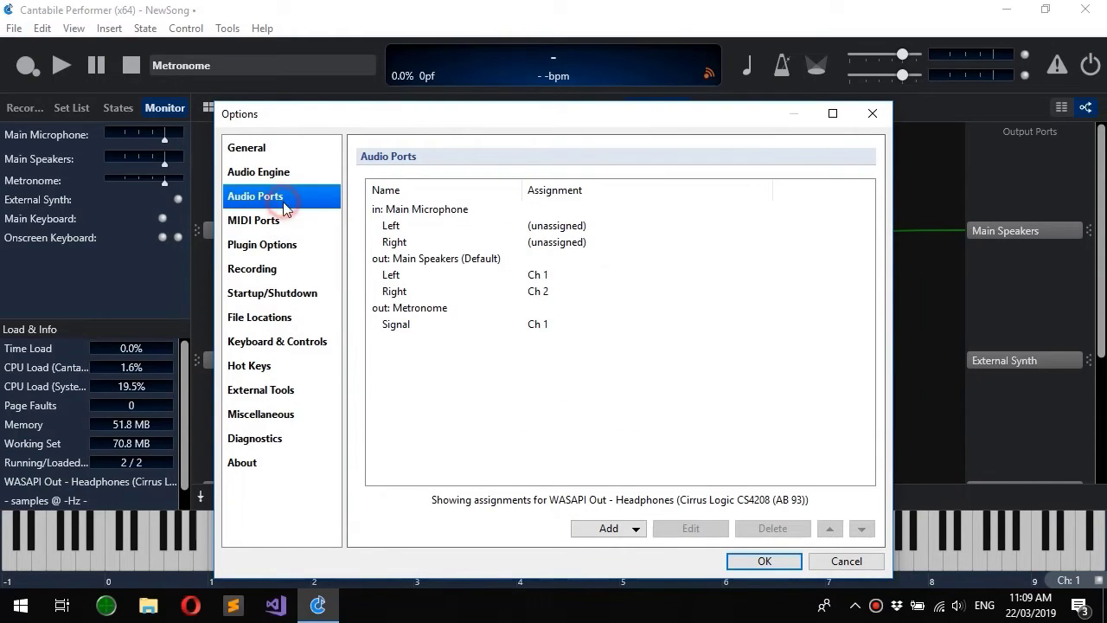
left_click(784, 564)
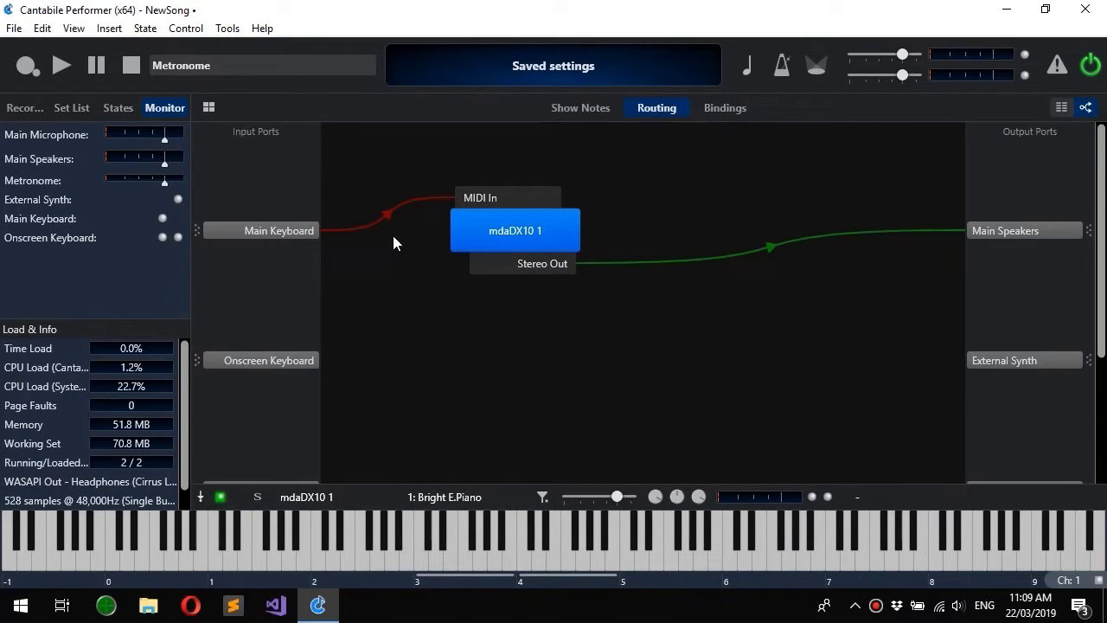
left_click(346, 230)
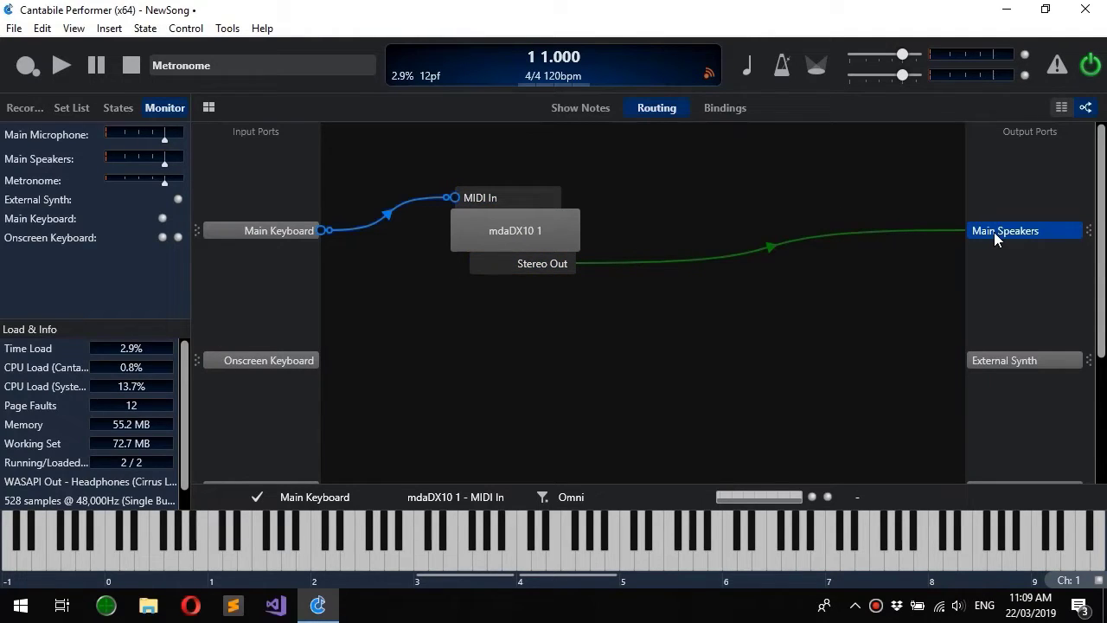
left_click(741, 317)
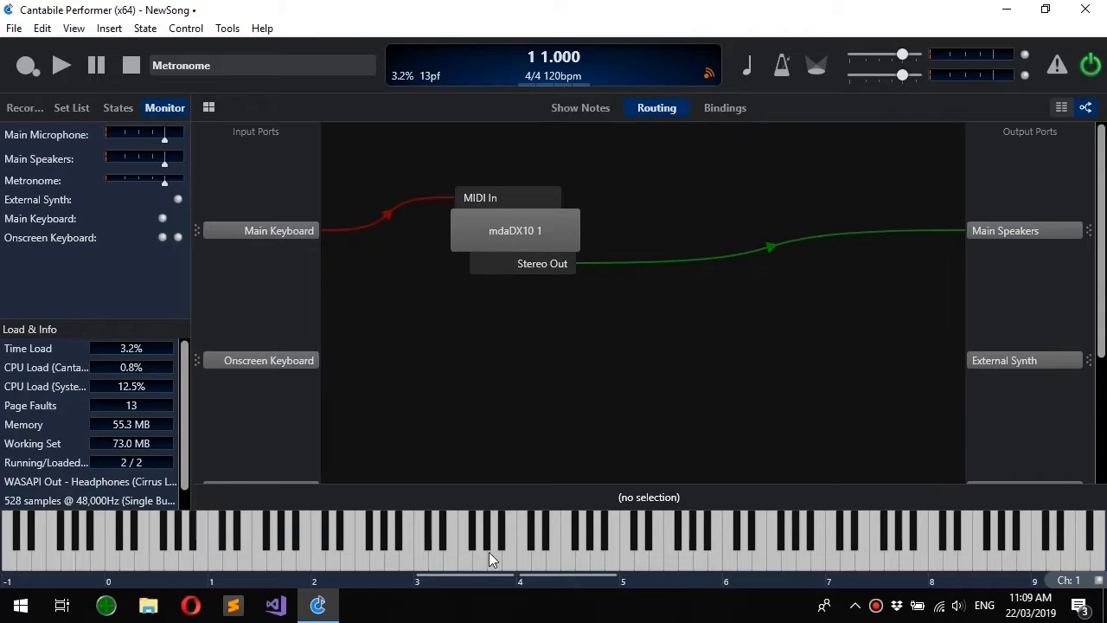
mouse_move(489, 552)
left_mouse_down()
mouse_move(600, 550)
mouse_move(580, 554)
left_mouse_up()
left_click(471, 267)
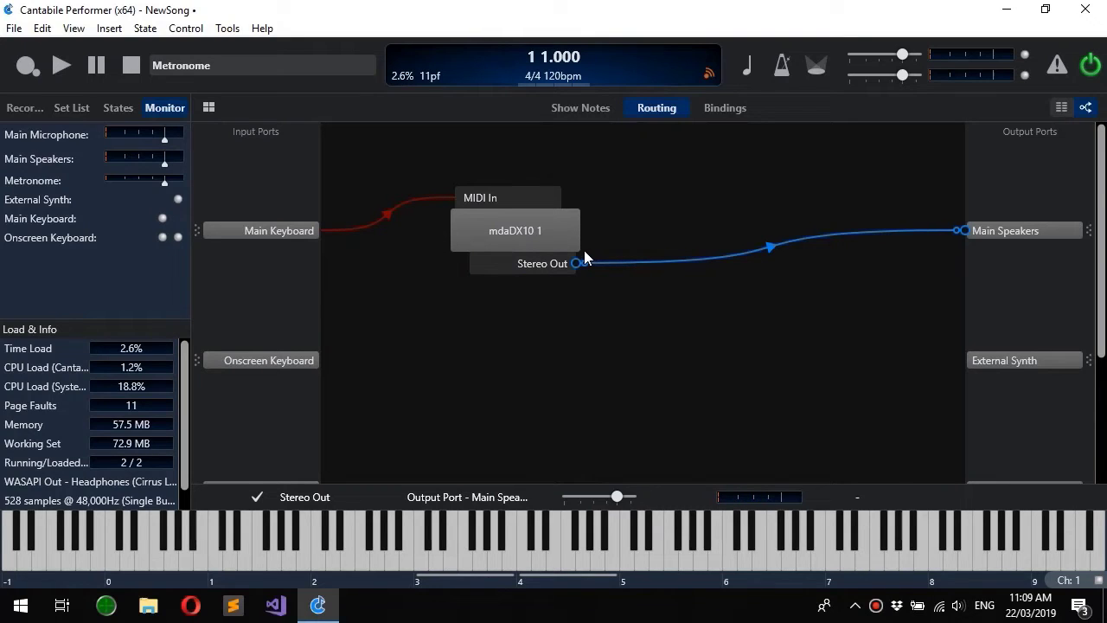
left_click(519, 231)
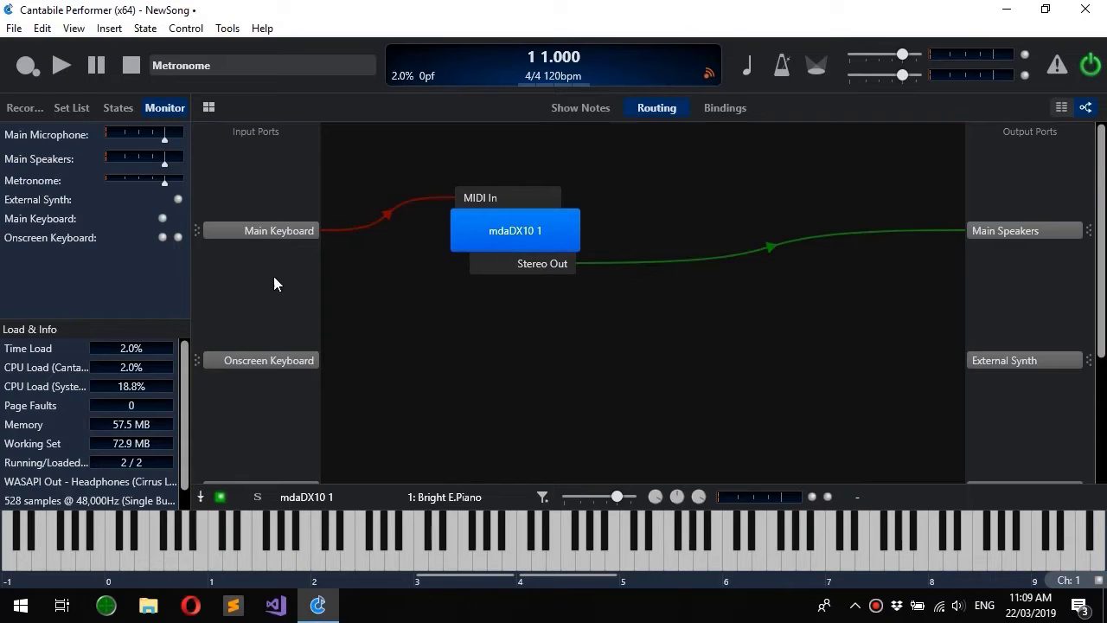
- Select mdaDX10 1 and audition its 12: Koto preset
left_click(250, 287)
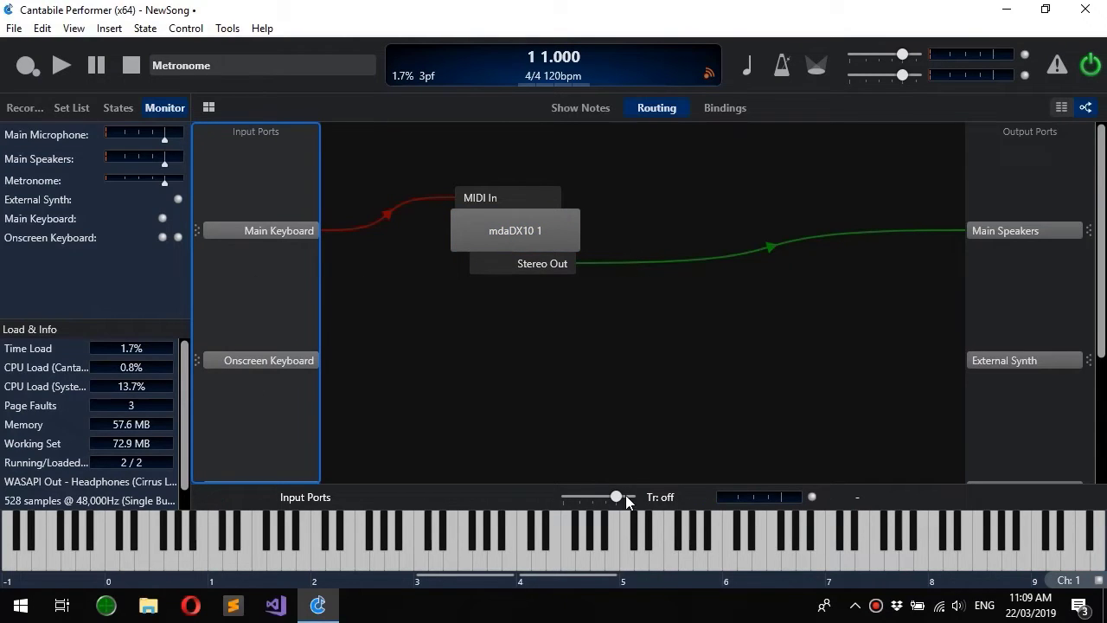
left_click(1047, 264)
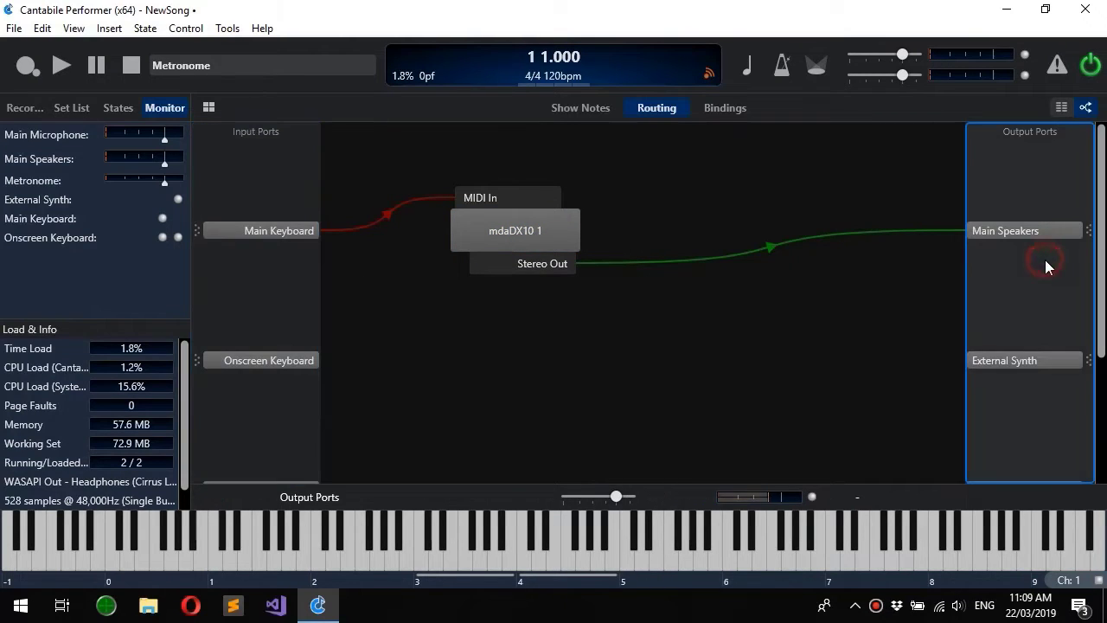
left_click(531, 240)
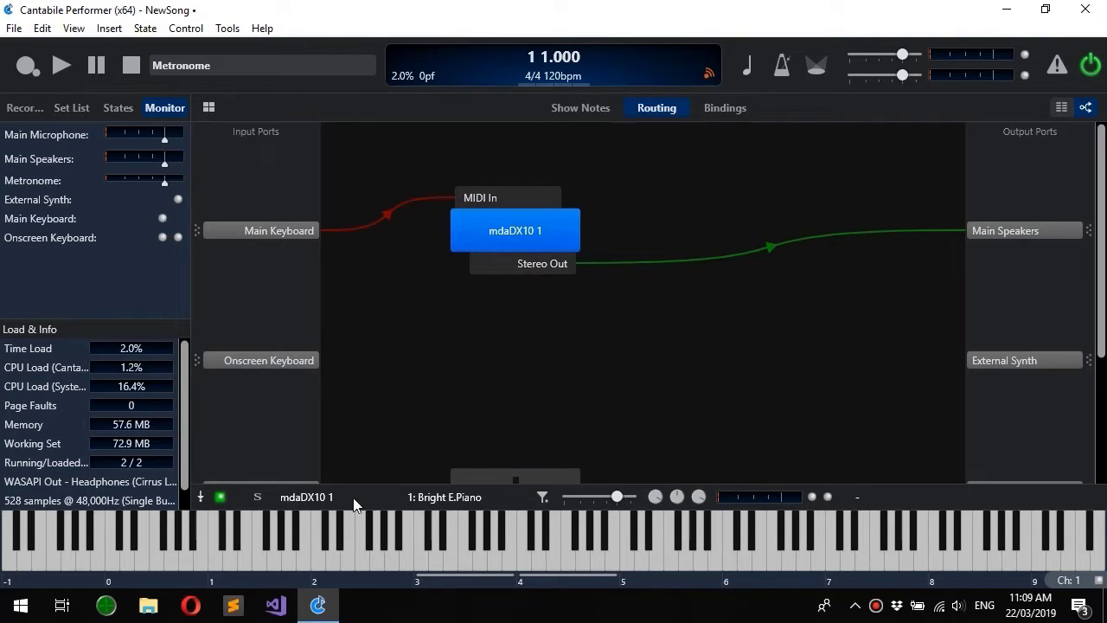
left_click(479, 497)
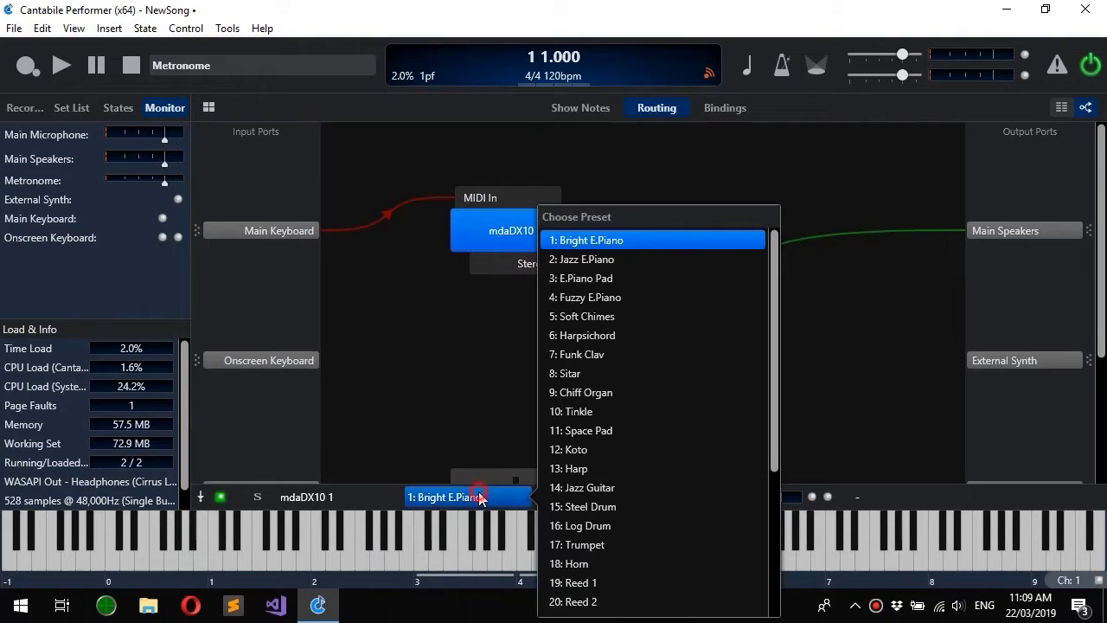
left_click(631, 448)
left_click(523, 554)
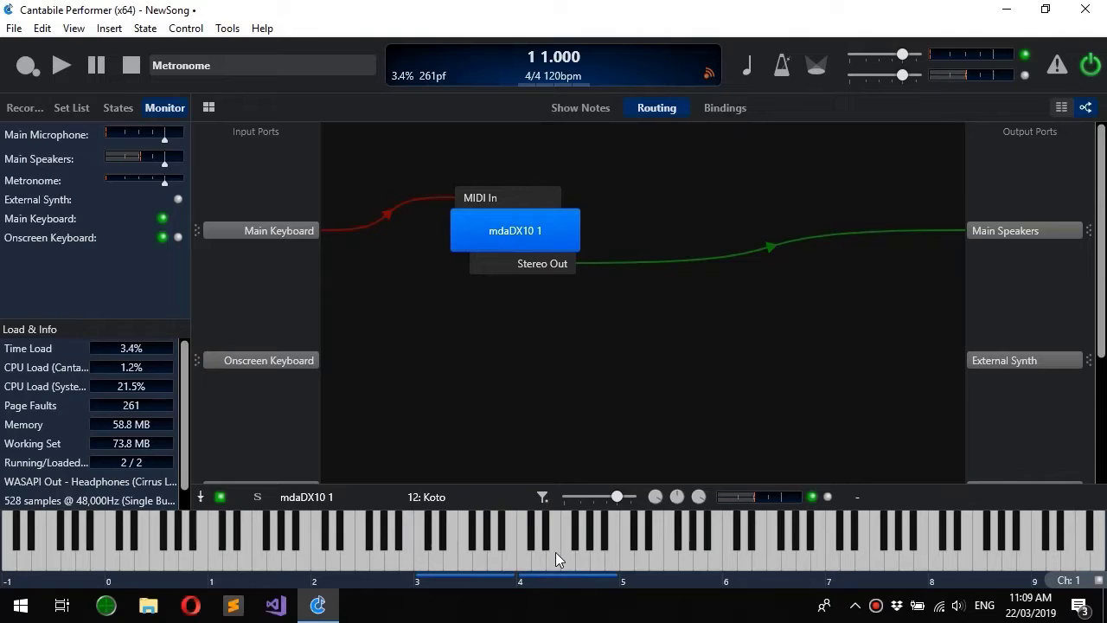
- Switch mdaDX10 1 to 14: Jazz Guitar, raise gain to +1.4 dB, then suspend and resume it
left_click(498, 493)
left_click(644, 486)
left_click(597, 544)
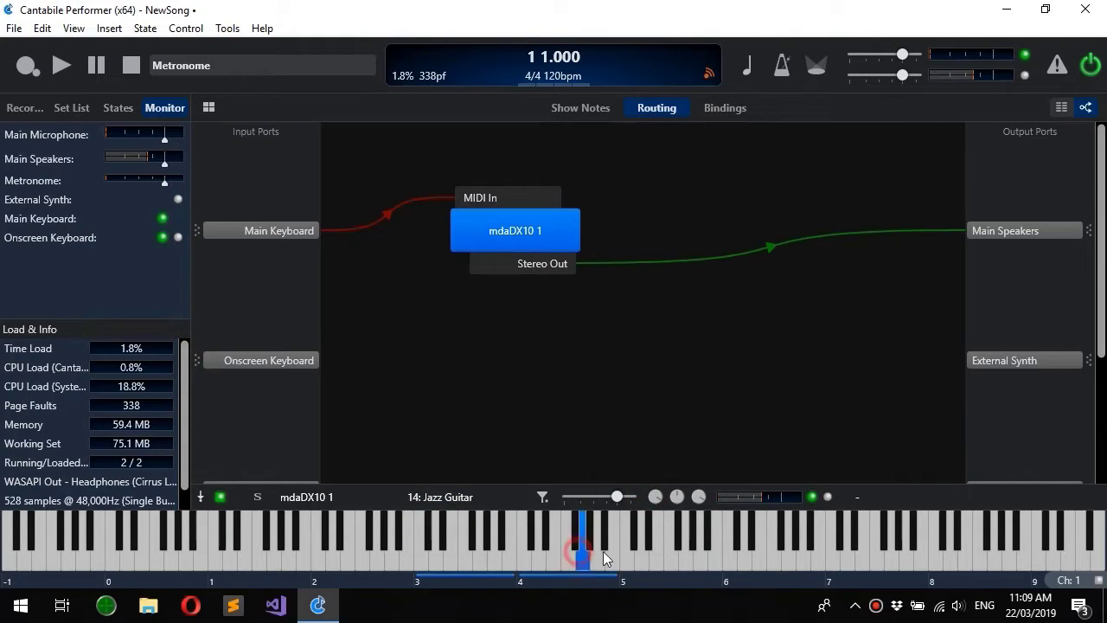
left_click_drag(616, 497, 673, 542)
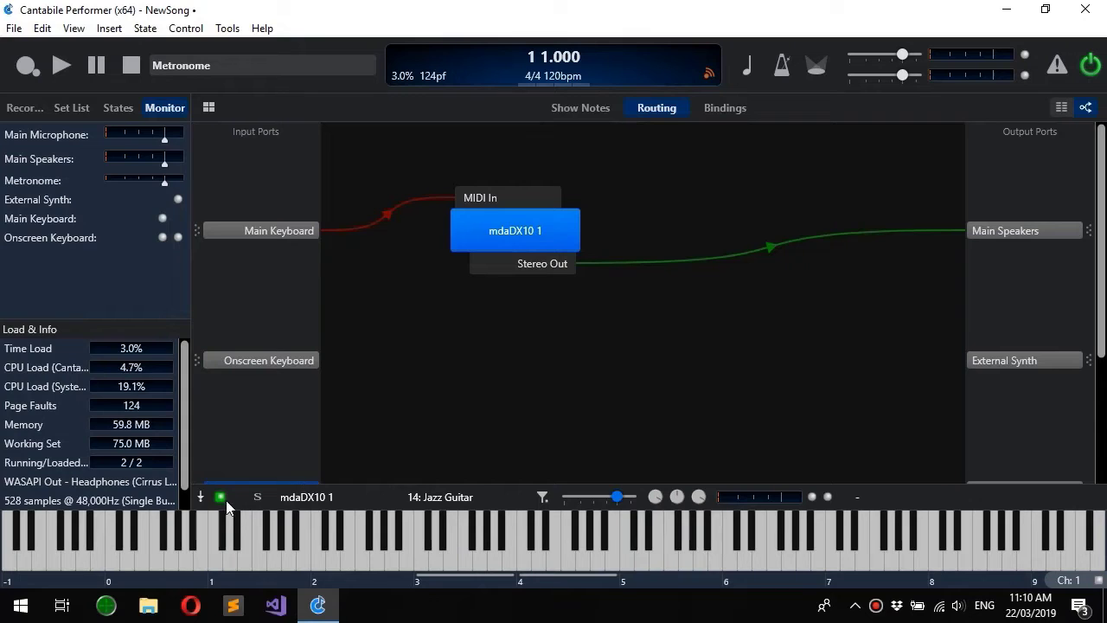
left_click(219, 496)
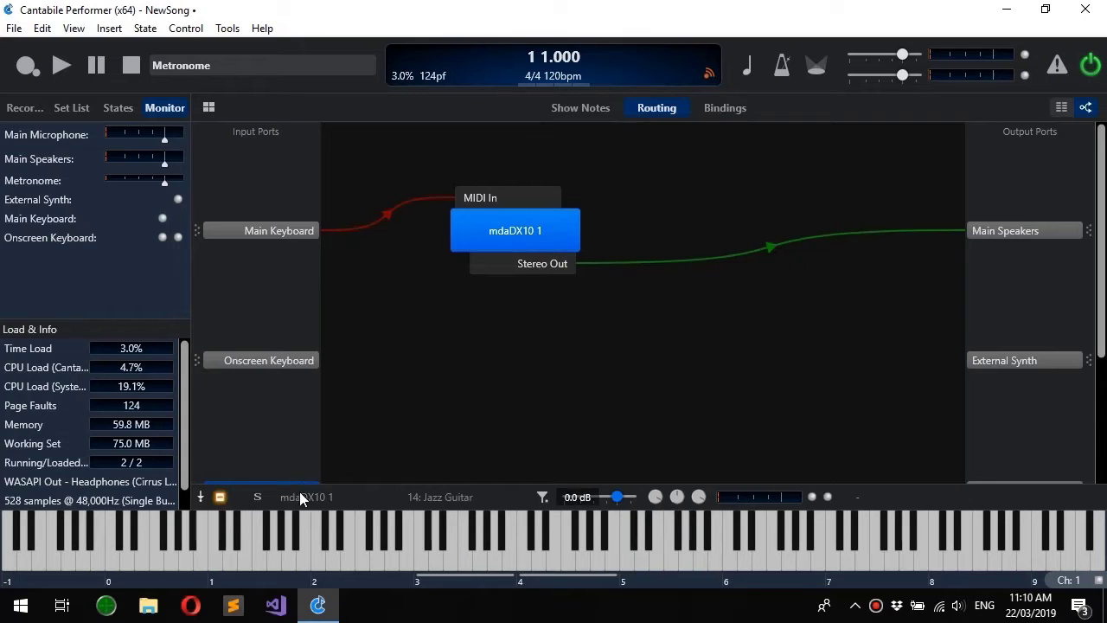
left_click(220, 497)
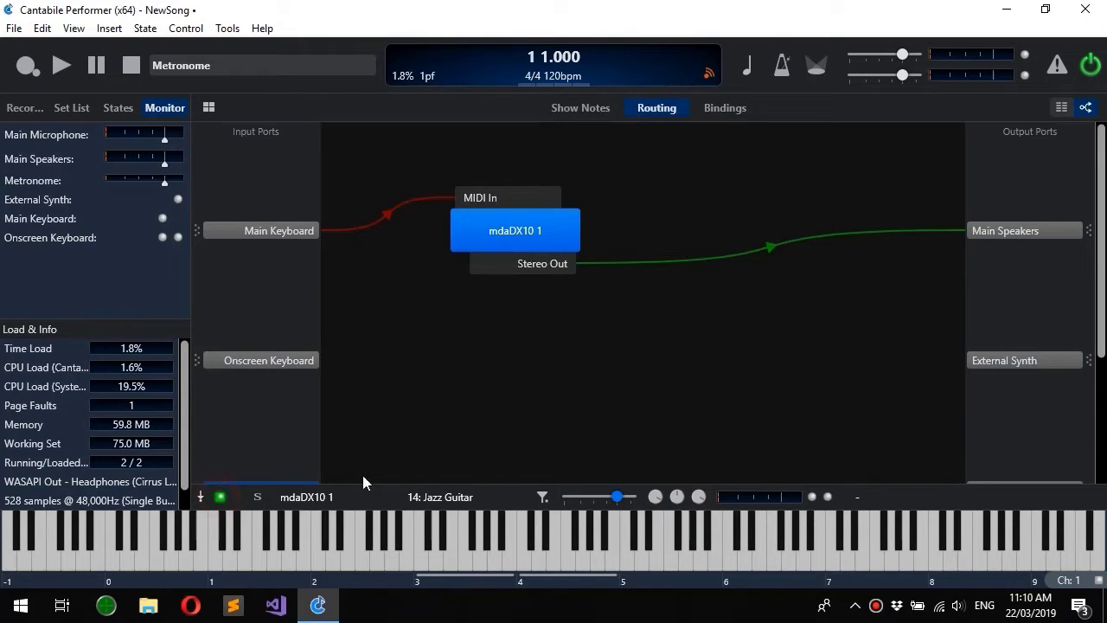
- Check the Main Keyboard and Stereo Out routes in list view, then return to the diagram
left_click(1061, 108)
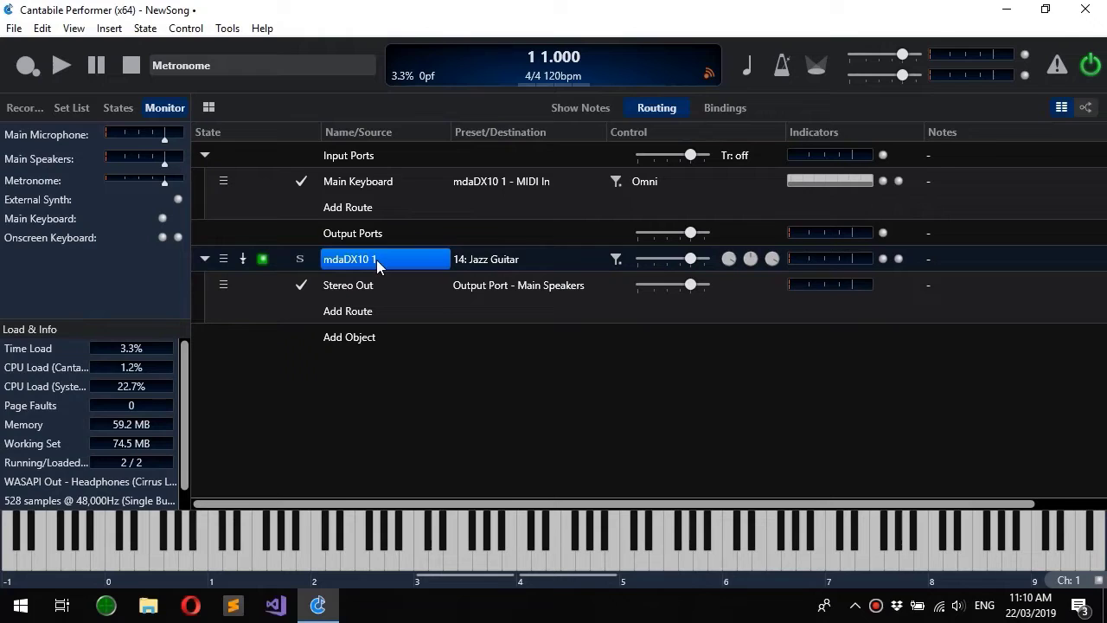
left_click(388, 180)
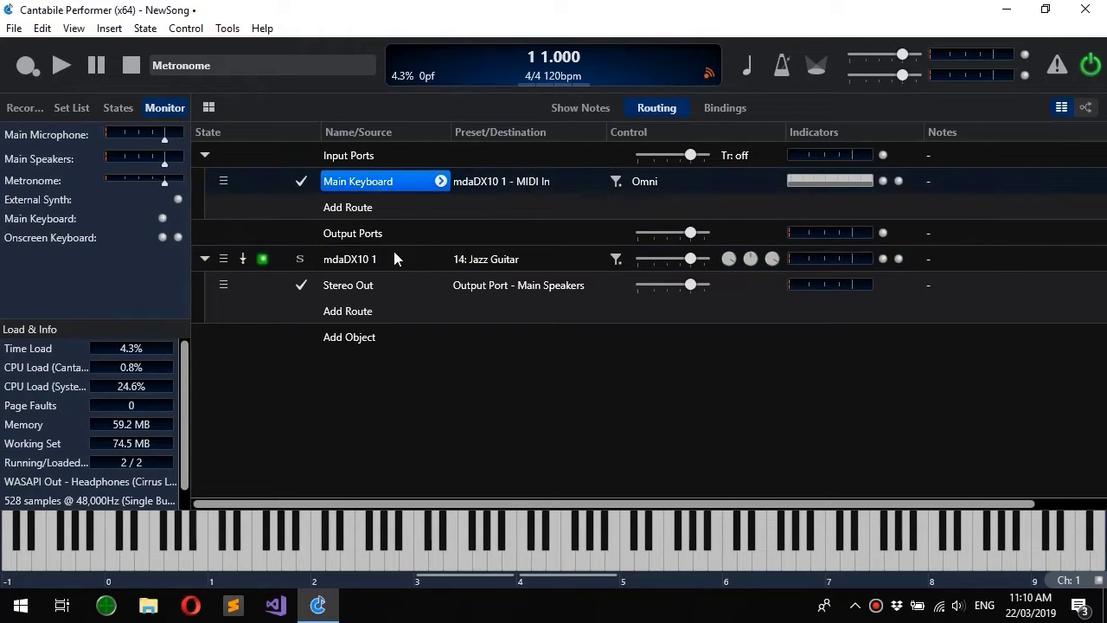
left_click(393, 285)
left_click(387, 182)
left_click(1086, 109)
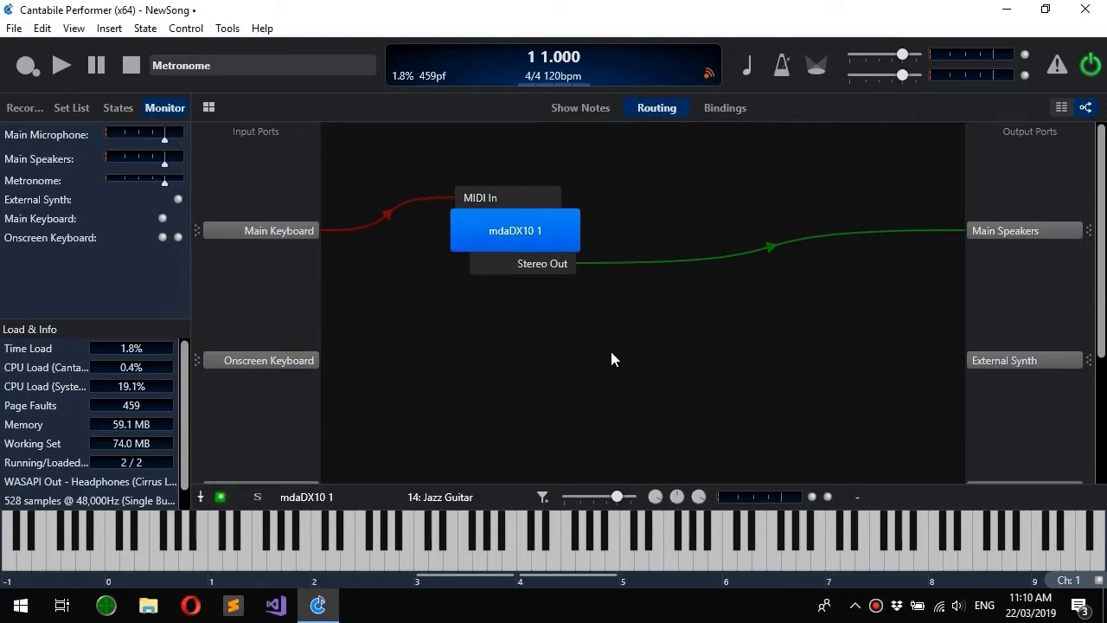
- Insert the mdaVocoder plugin (search 'vocod') and select its route to Main Speakers
left_click(493, 357)
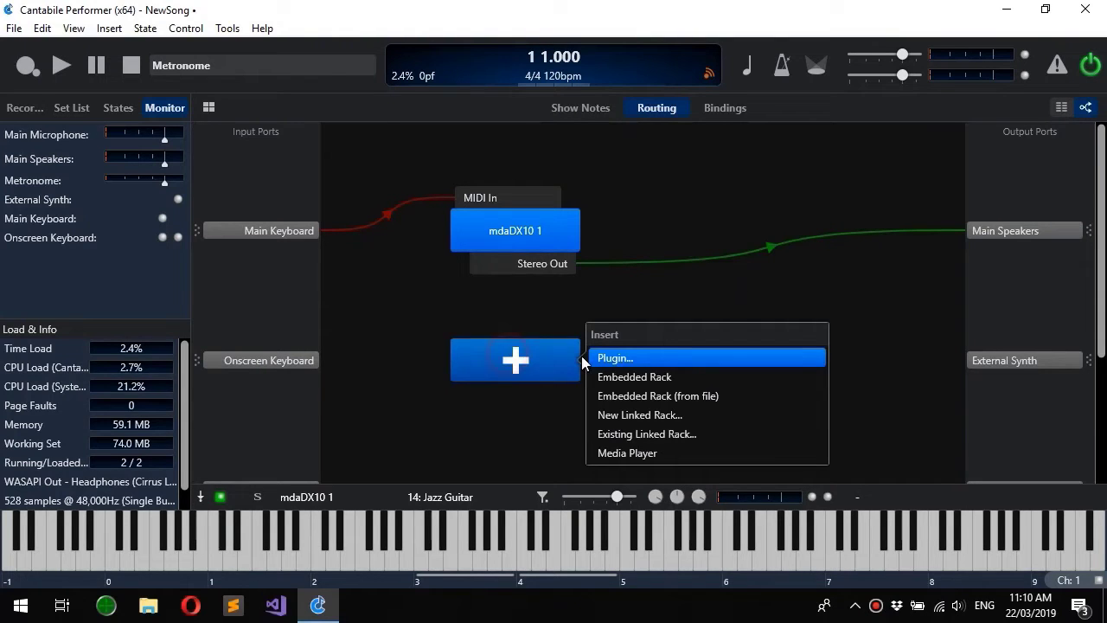
left_click(623, 358)
type("vocod")
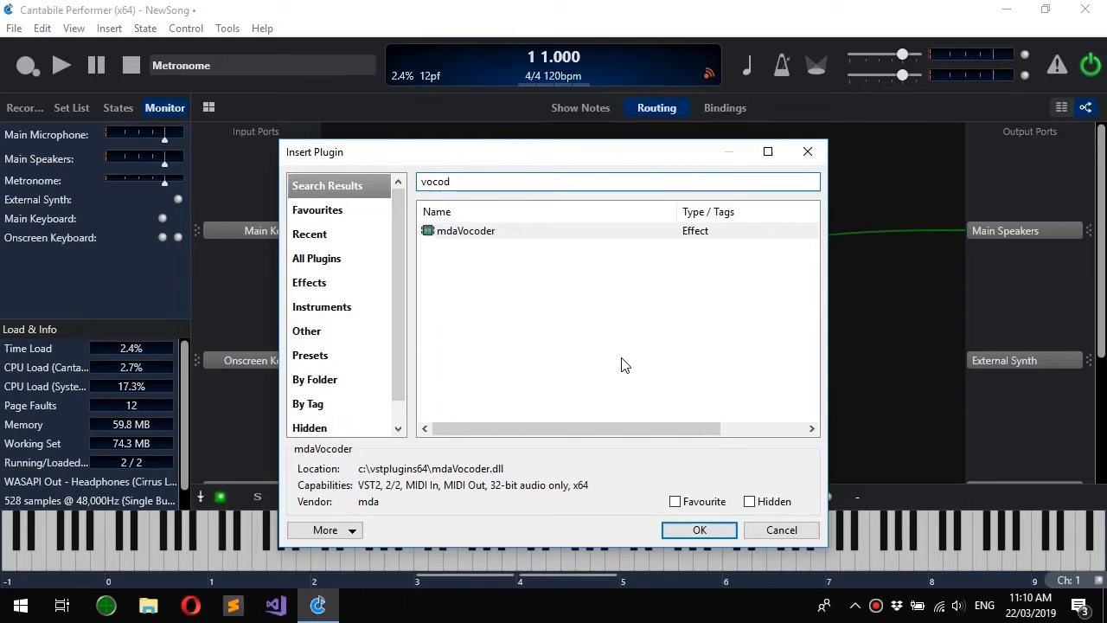
key("Return")
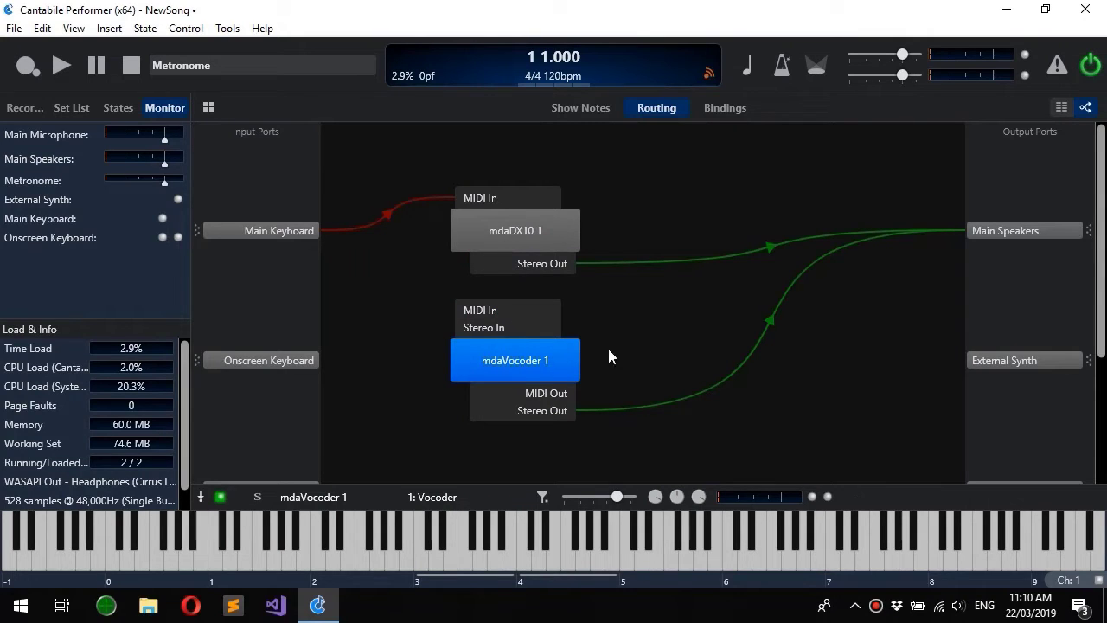
left_click(597, 408)
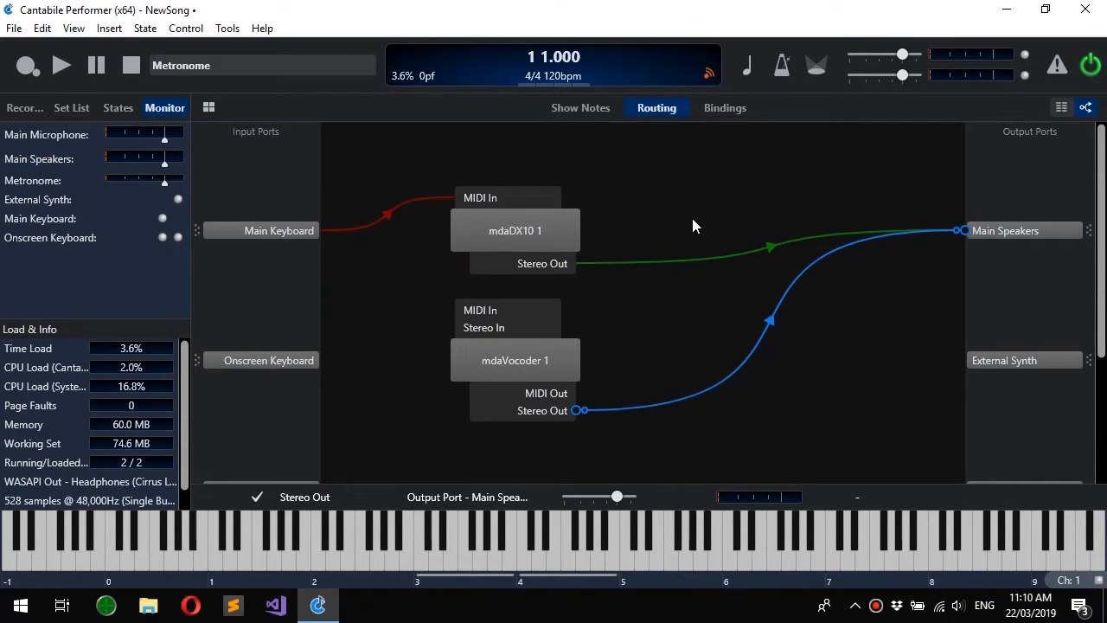
- Reroute mdaDX10 1's output into mdaVocoder 1's Stereo In and move the vocoder right
left_click(660, 262)
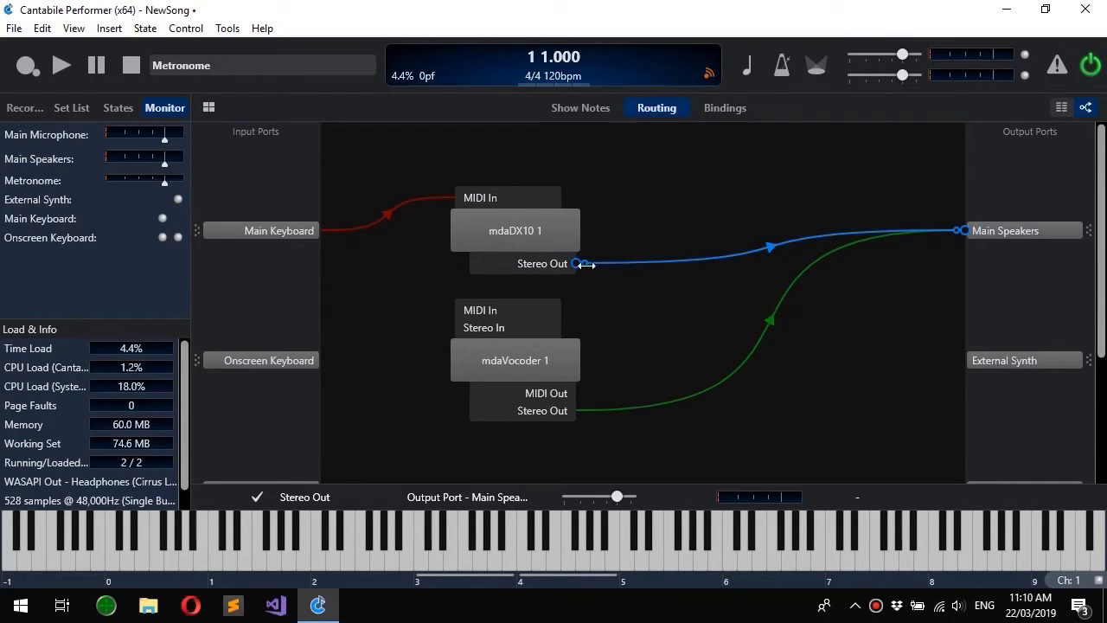
left_click(966, 227)
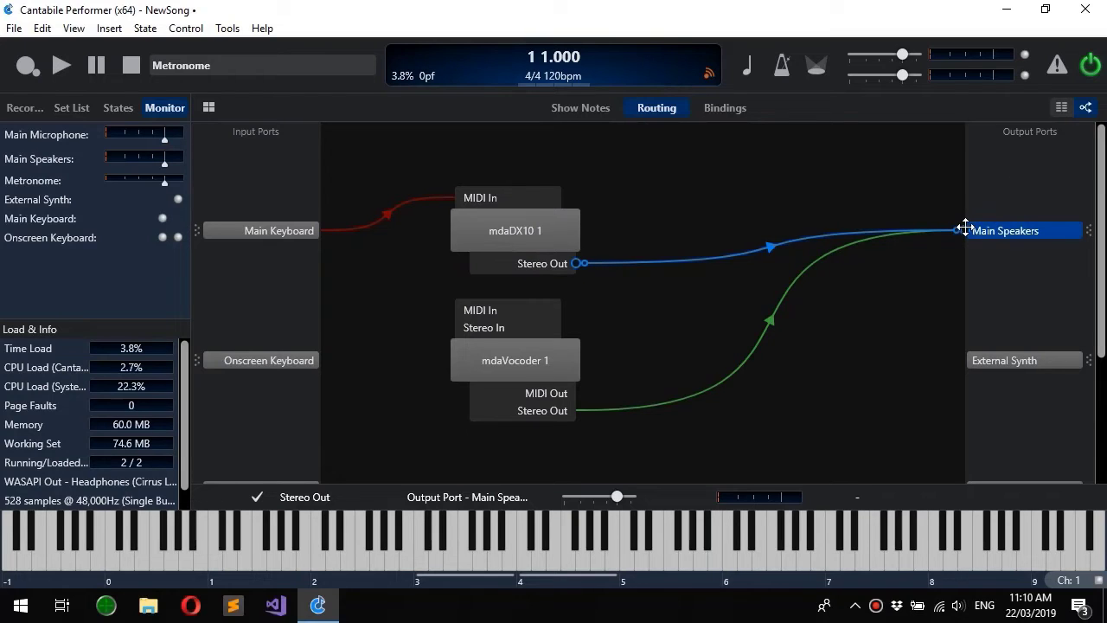
left_click_drag(966, 228, 513, 305)
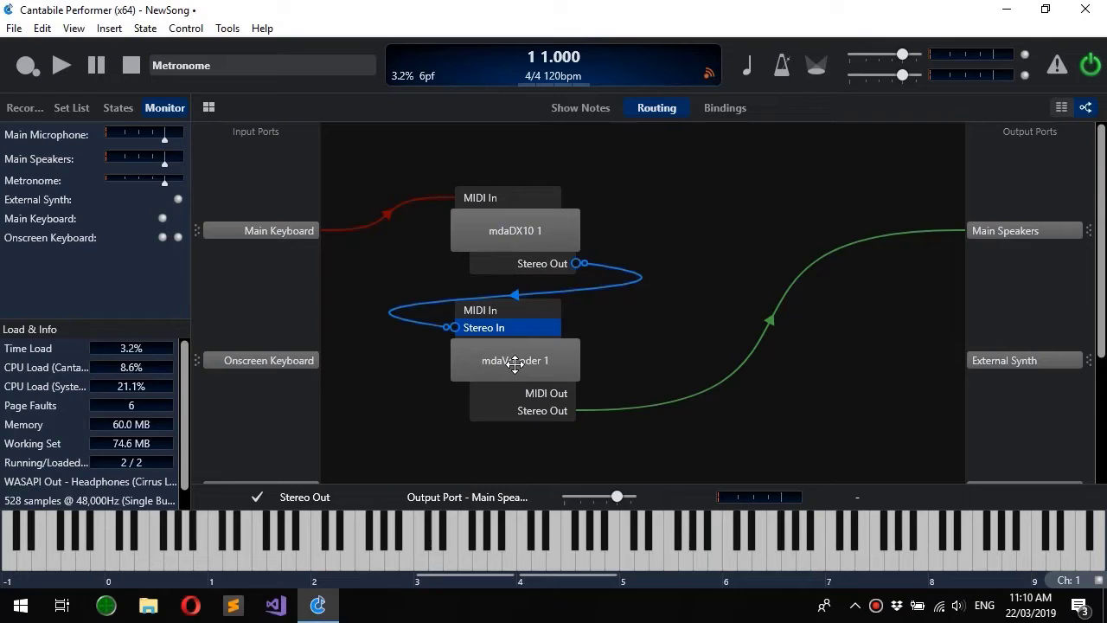
left_click(507, 325)
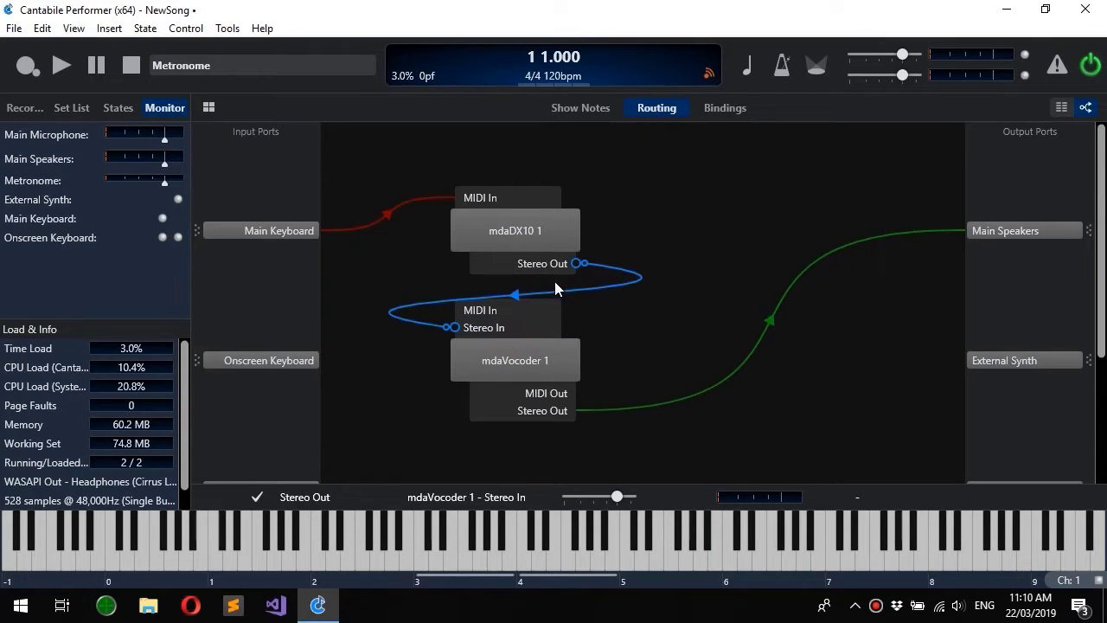
left_click_drag(517, 368, 777, 238)
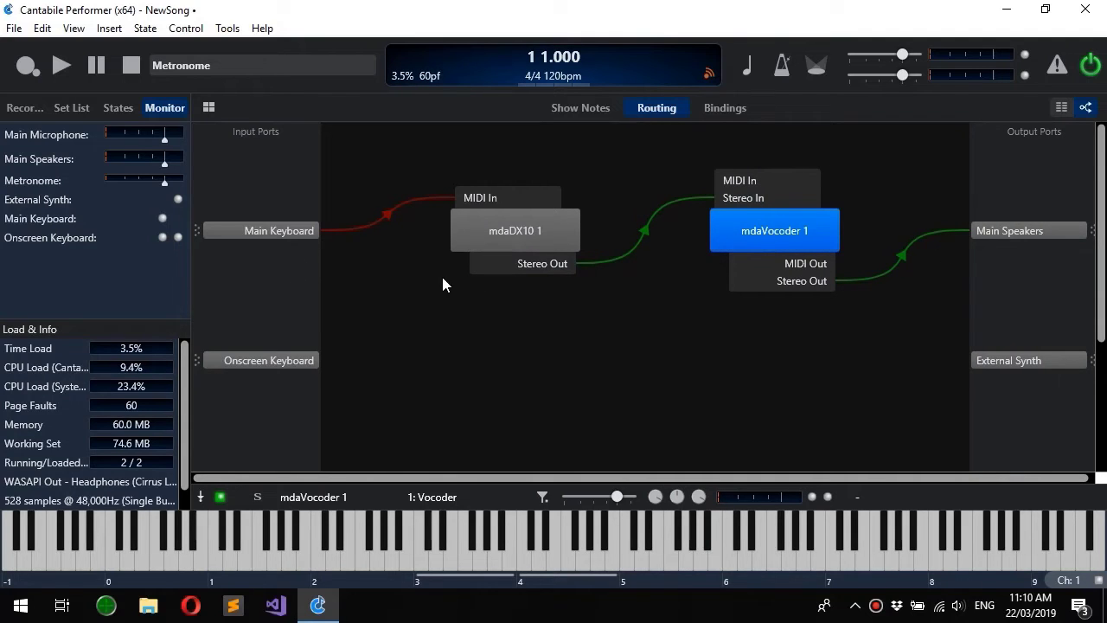
- Test the keyboard-to-DX10-to-vocoder chain by playing several notes
left_click(274, 234)
left_click(527, 235)
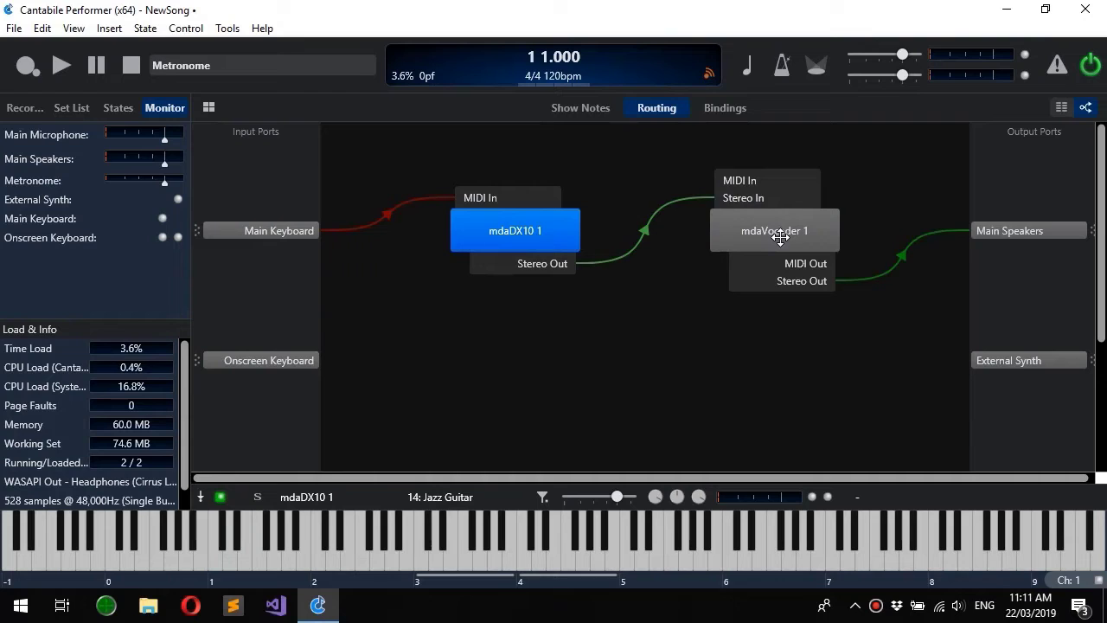
left_click(1018, 232)
left_click(888, 274)
left_click(486, 541)
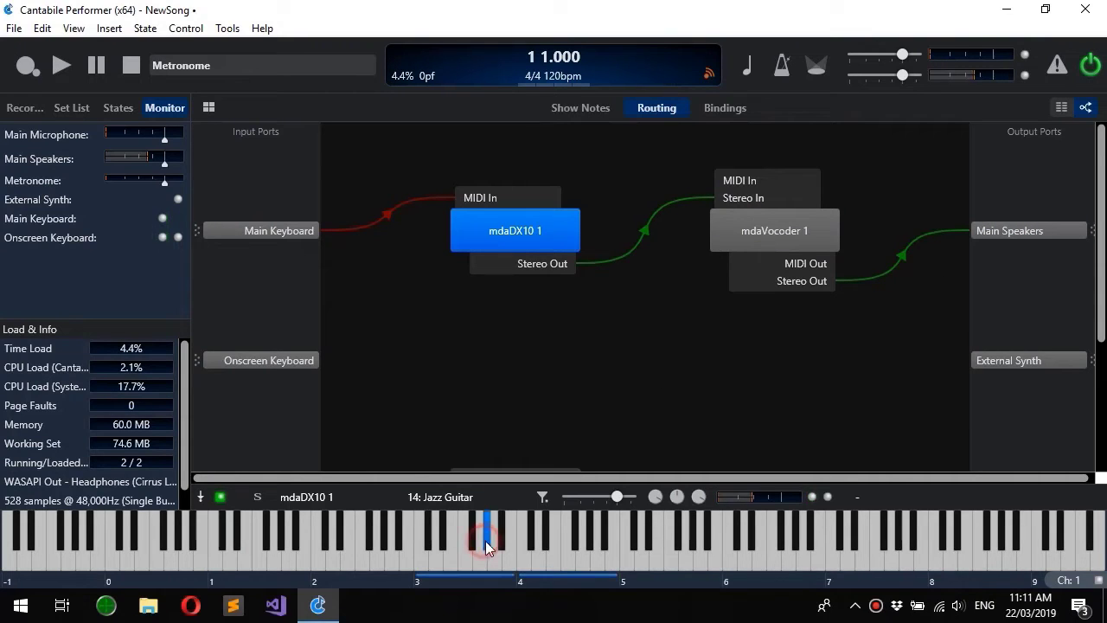
left_click(519, 547)
left_click(558, 552)
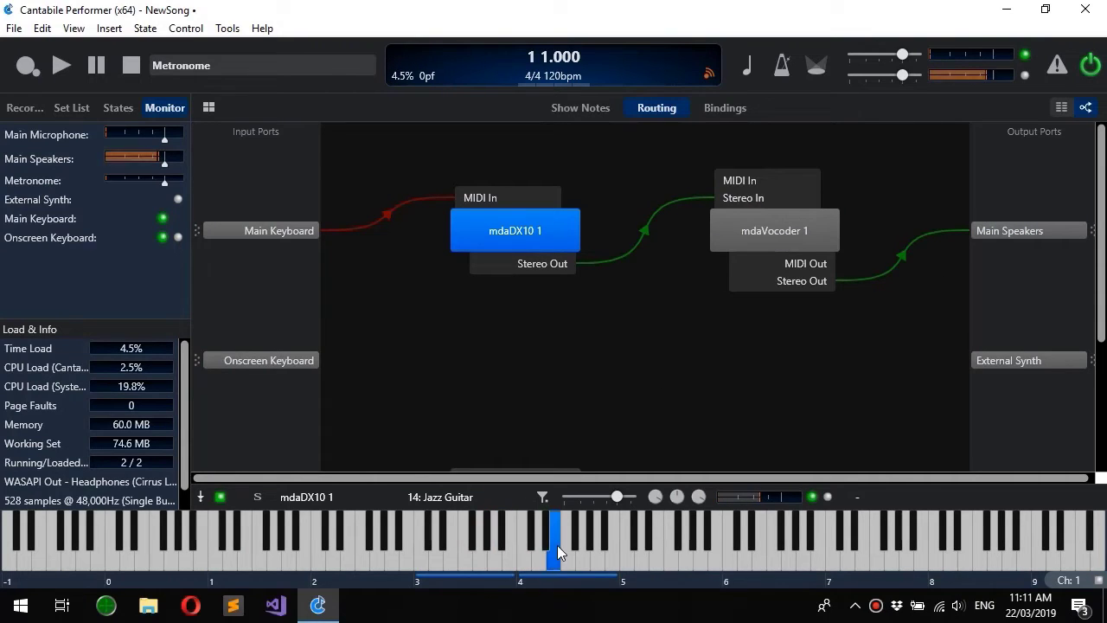
- Set mdaVocoder 1 to the 2: 16 Band Vocoder preset and audition it
left_click(750, 231)
left_click(412, 506)
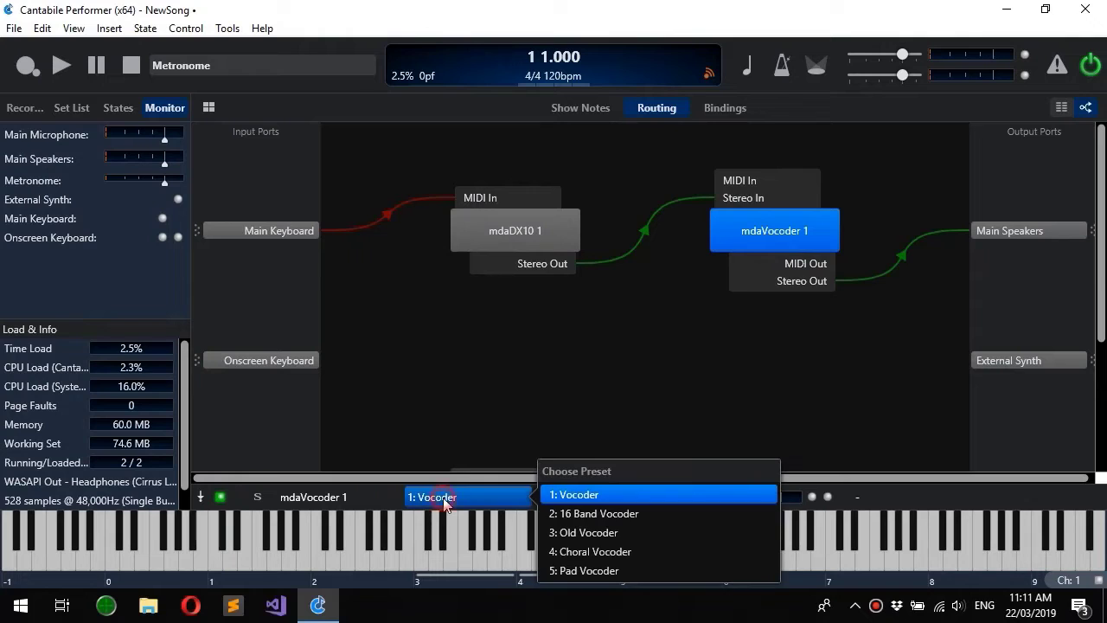
left_click(563, 523)
left_click(500, 545)
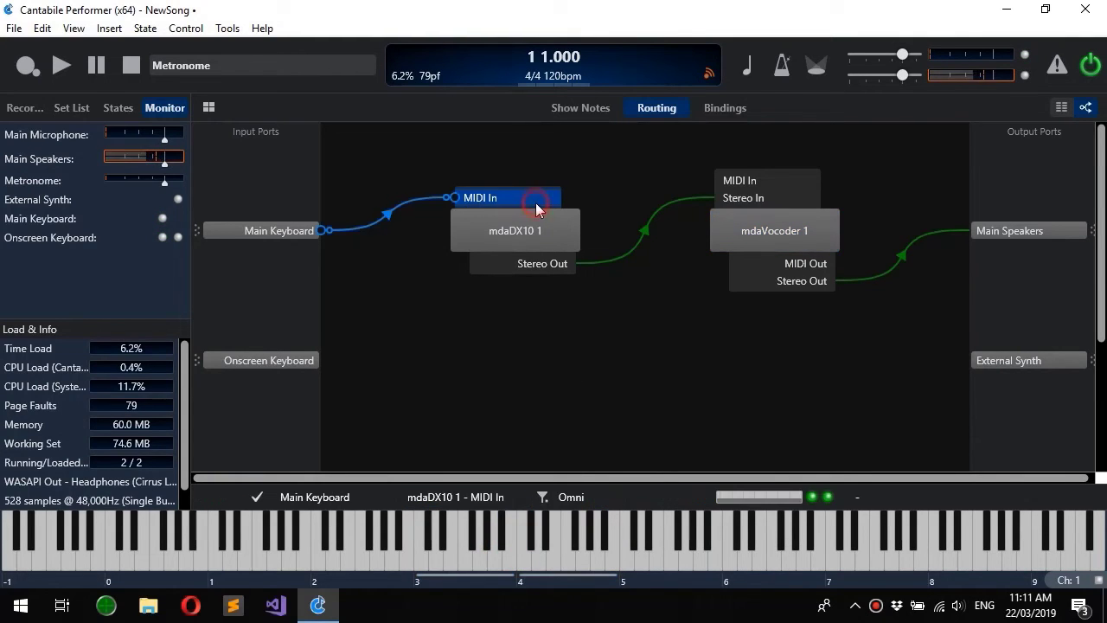
left_click(527, 238)
left_click(738, 238)
left_click(544, 240)
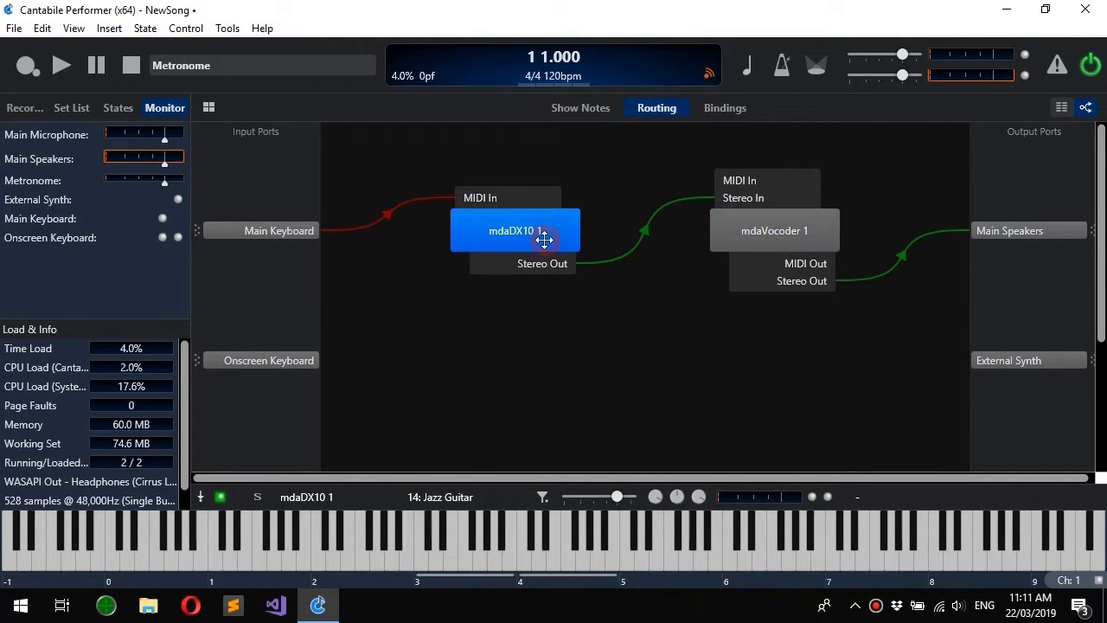
- Try routing Onscreen Keyboard into mdaDX10's MIDI In, deleting the route each time
left_click(748, 227)
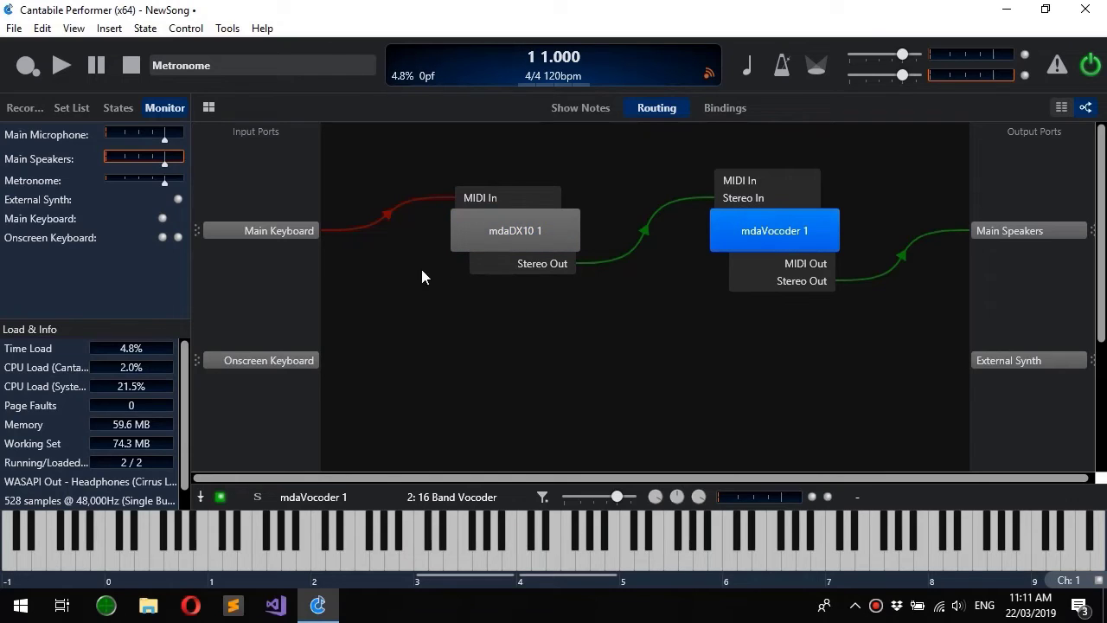
left_click(485, 304)
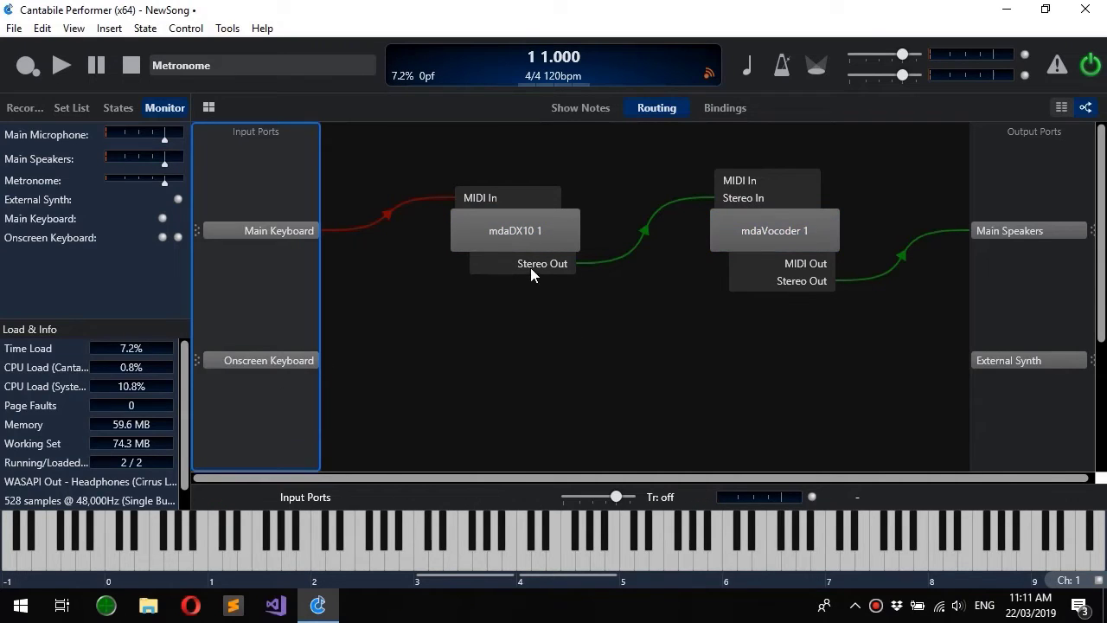
left_click(291, 361)
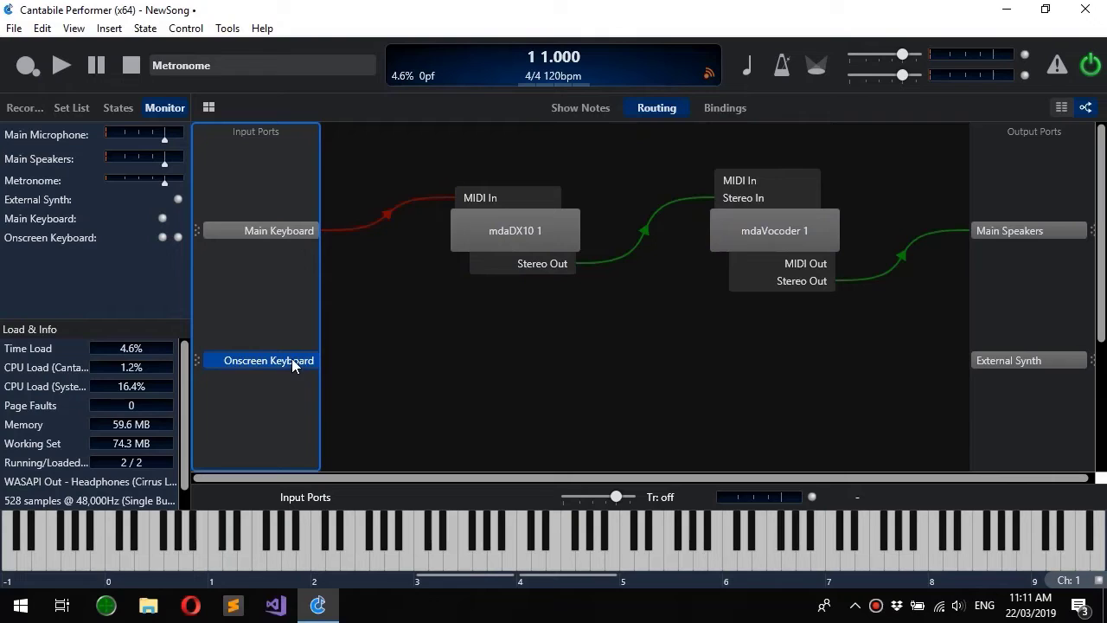
left_click_drag(265, 360, 476, 194)
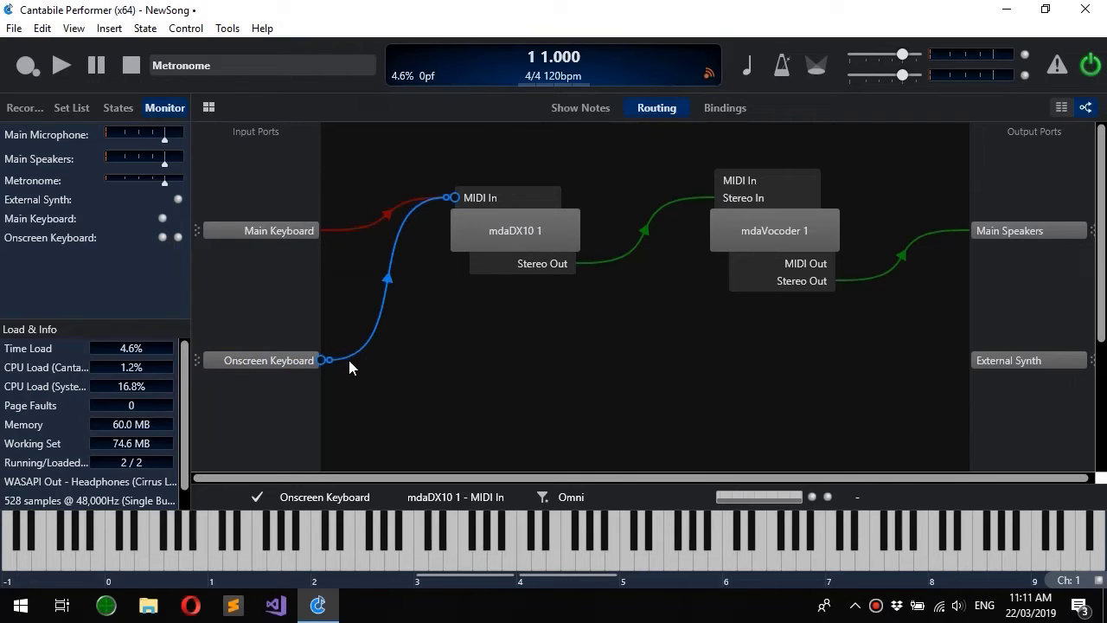
key("Delete")
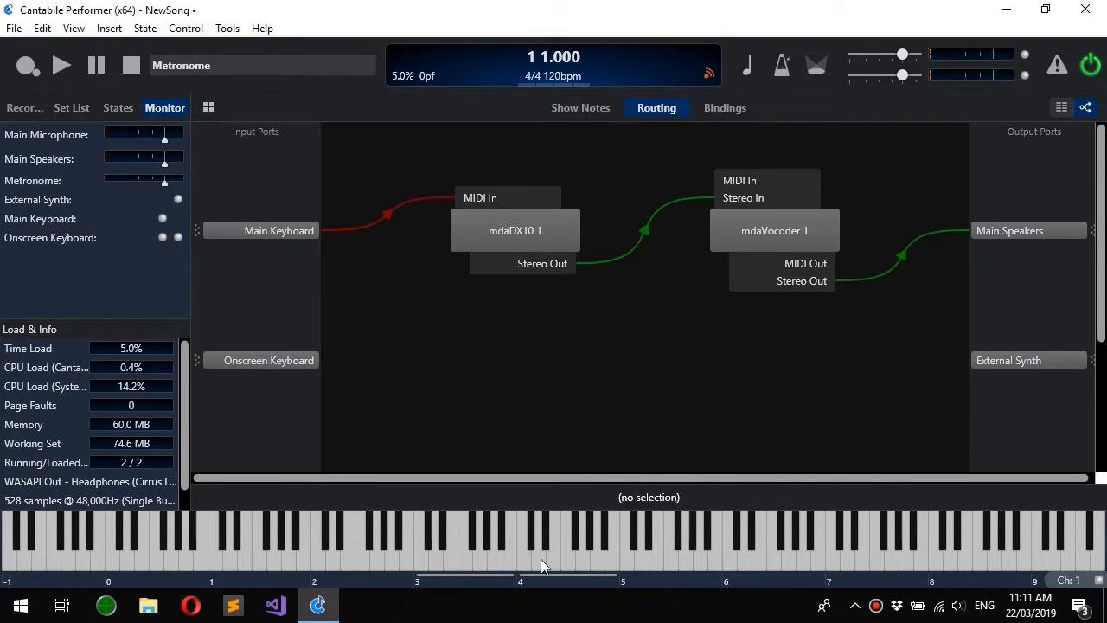
left_click(512, 551)
left_click_drag(512, 551, 534, 557)
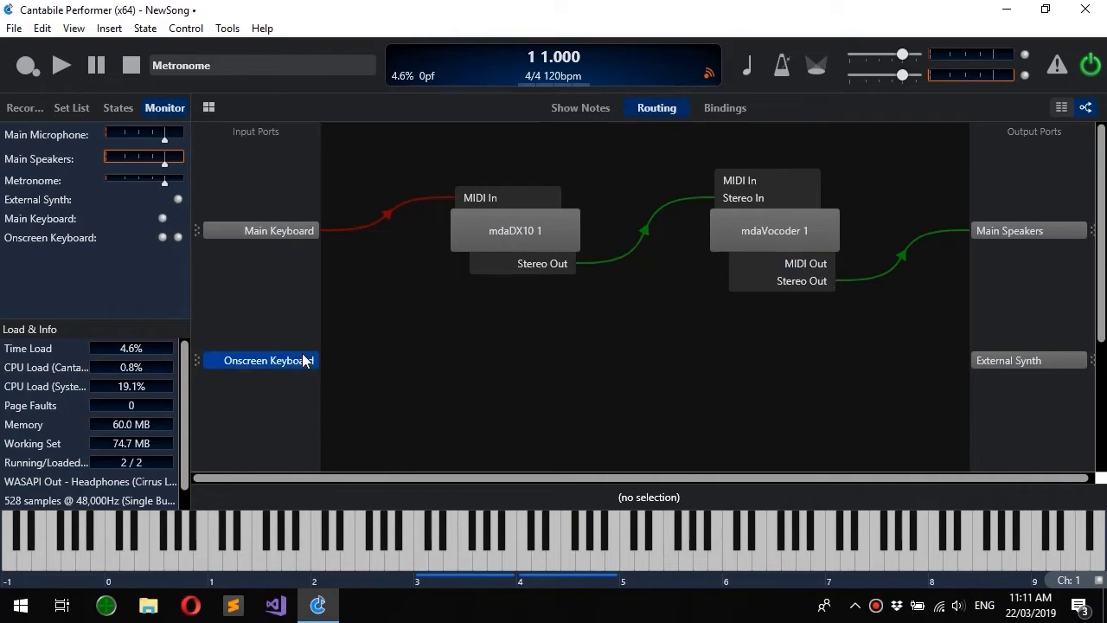
left_click_drag(305, 361, 464, 199)
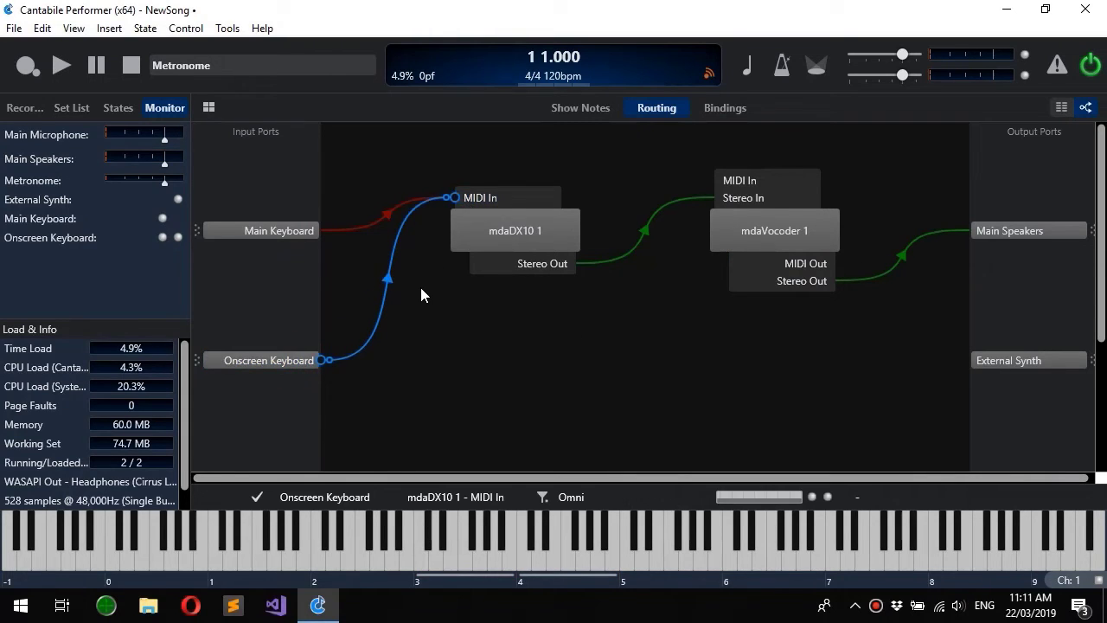
key("Delete")
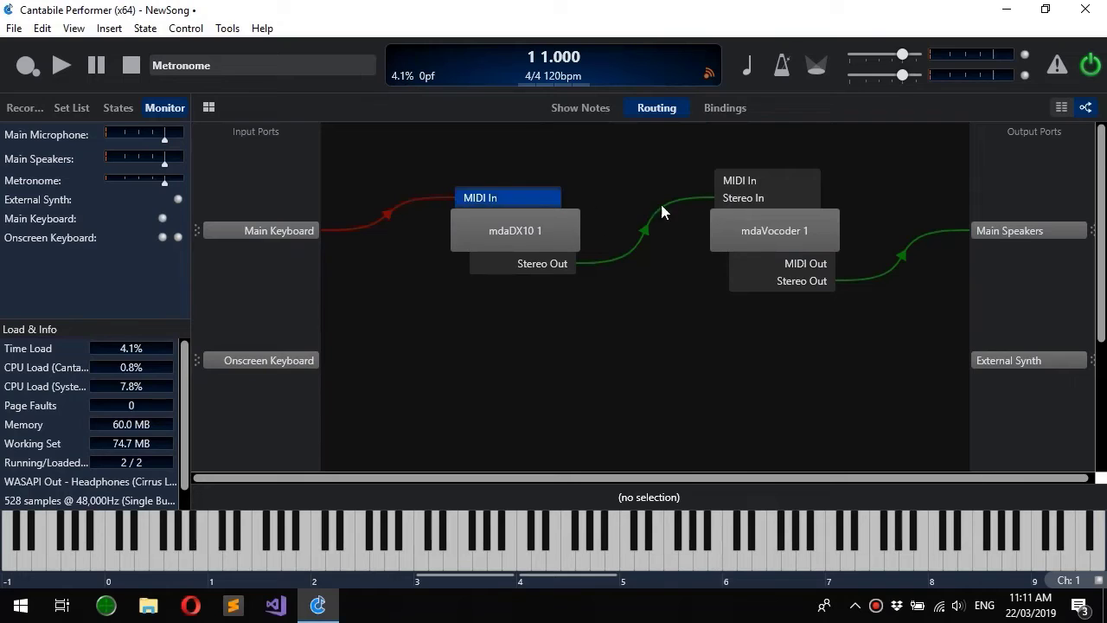
- Connect Onscreen Keyboard to mdaVocoder 1's MIDI In, flattening the route along the bottom
left_click(740, 175)
left_click_drag(726, 177, 261, 364)
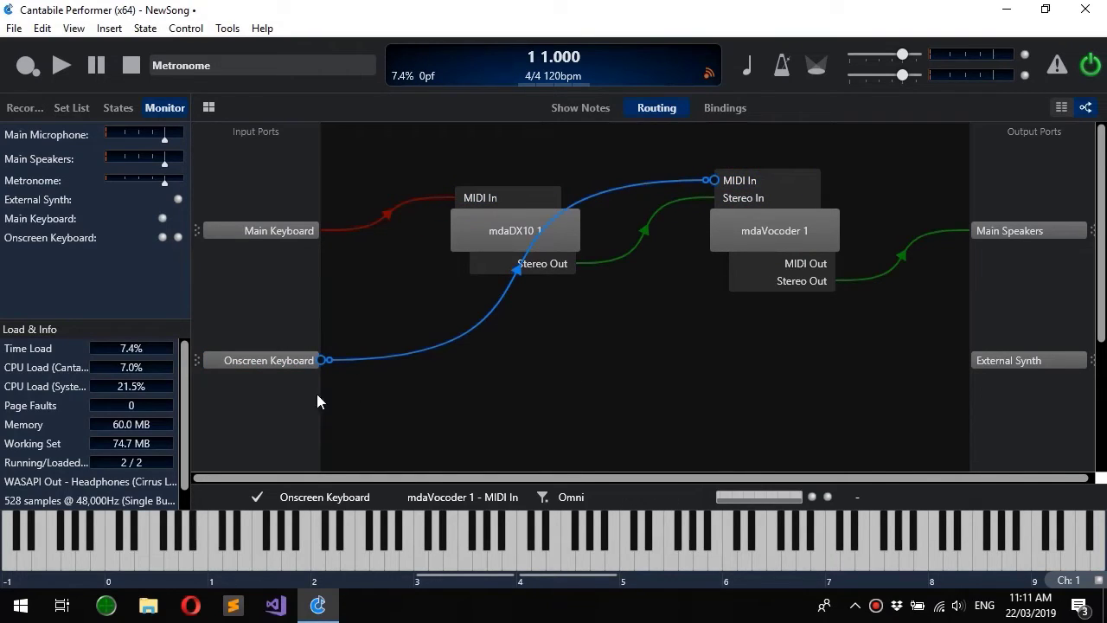
left_click(573, 367)
left_click(463, 447)
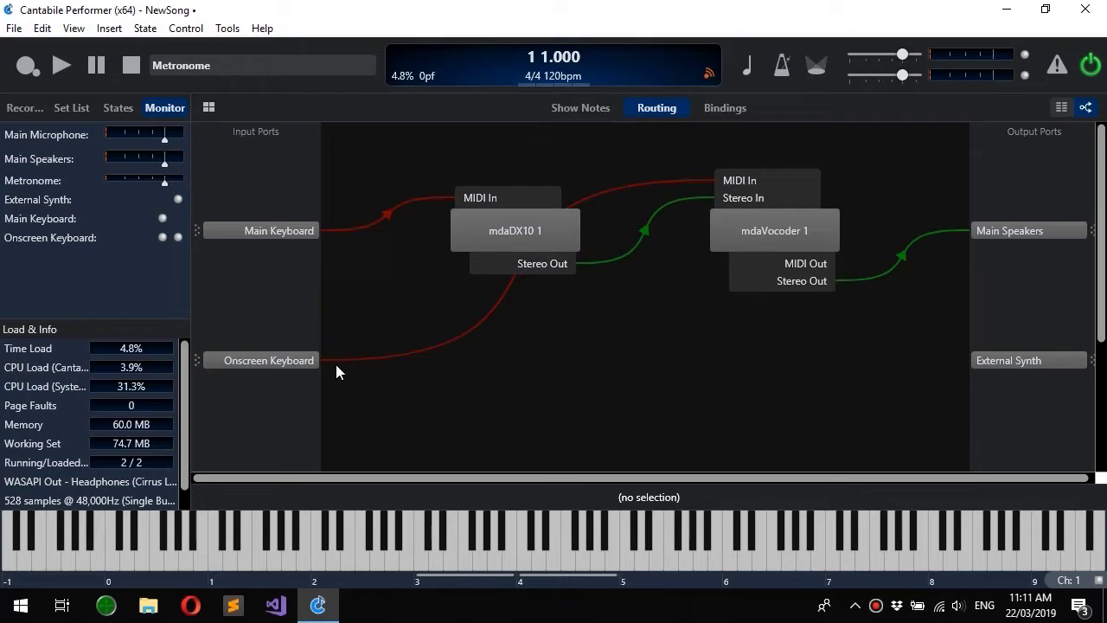
left_click(359, 365)
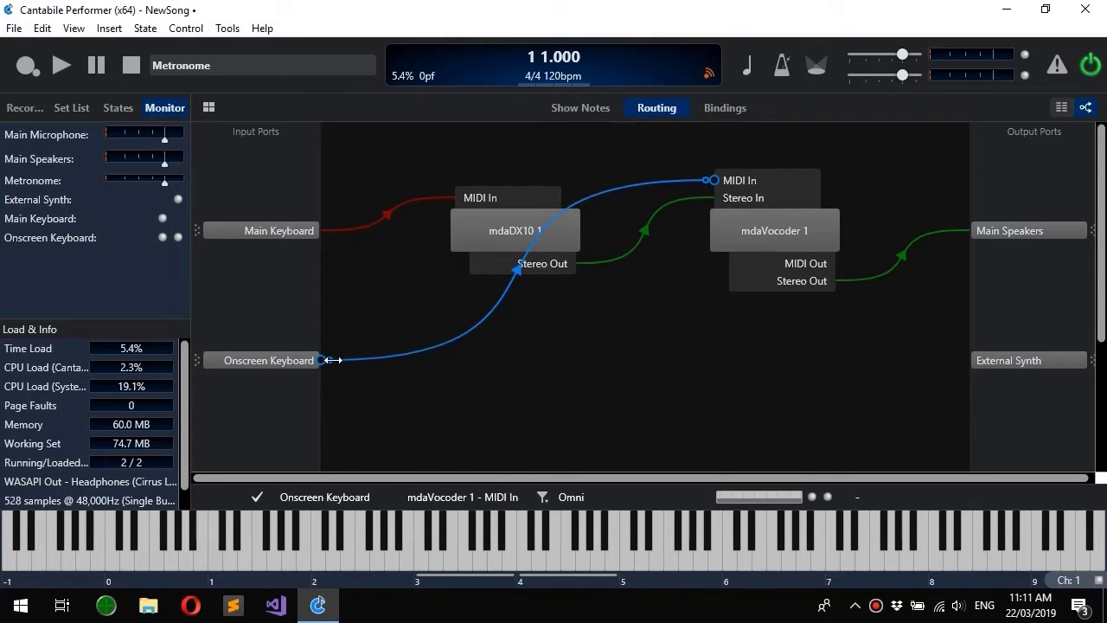
left_click_drag(333, 359, 591, 360)
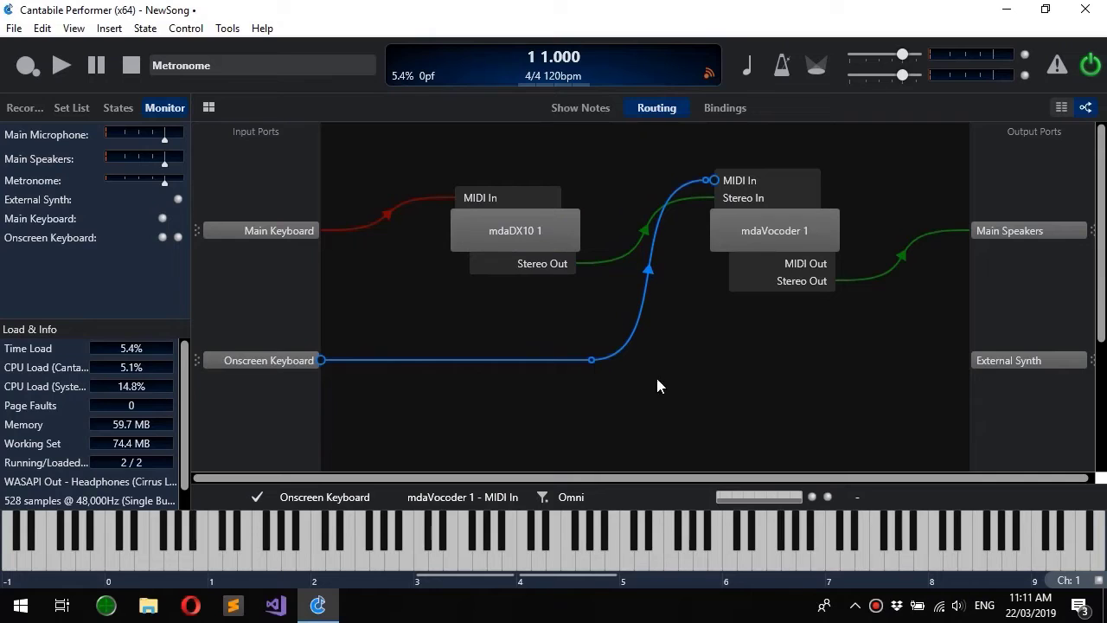
left_click(612, 465)
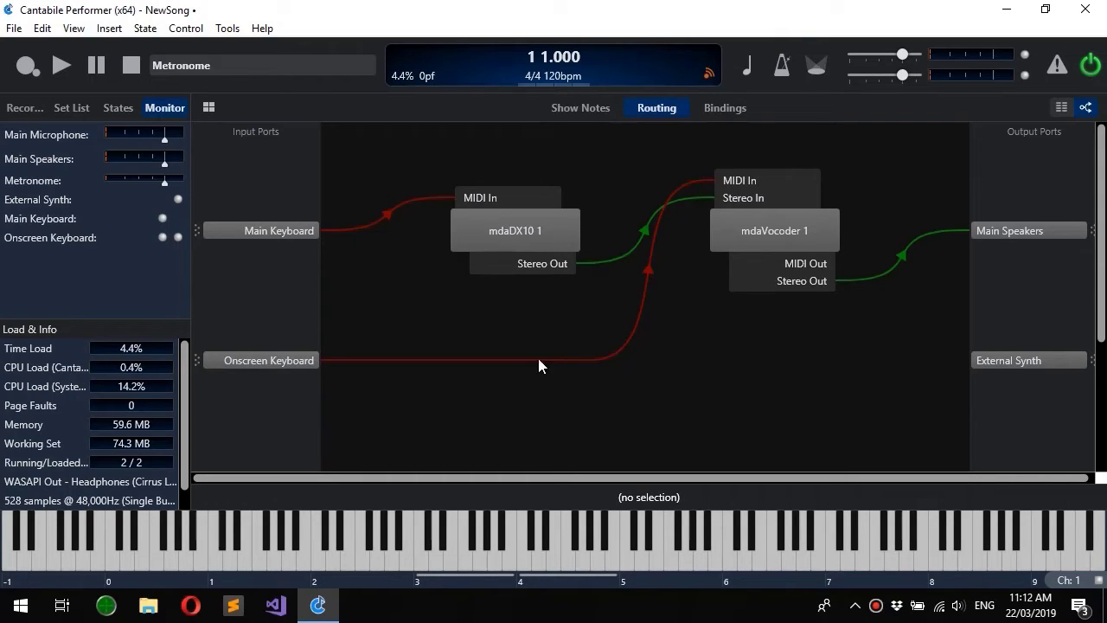
- Place mdaVocoder 1 beneath mdaDX10 1, nudging mdaDX10 1 slightly upward
left_click(759, 365)
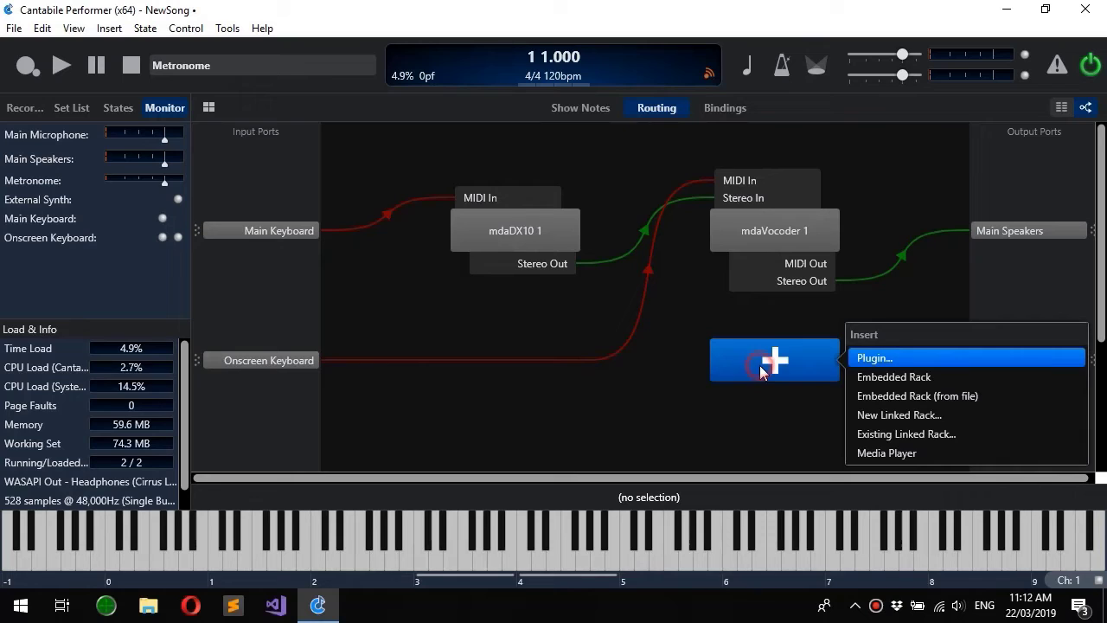
left_click(750, 442)
left_click(763, 337)
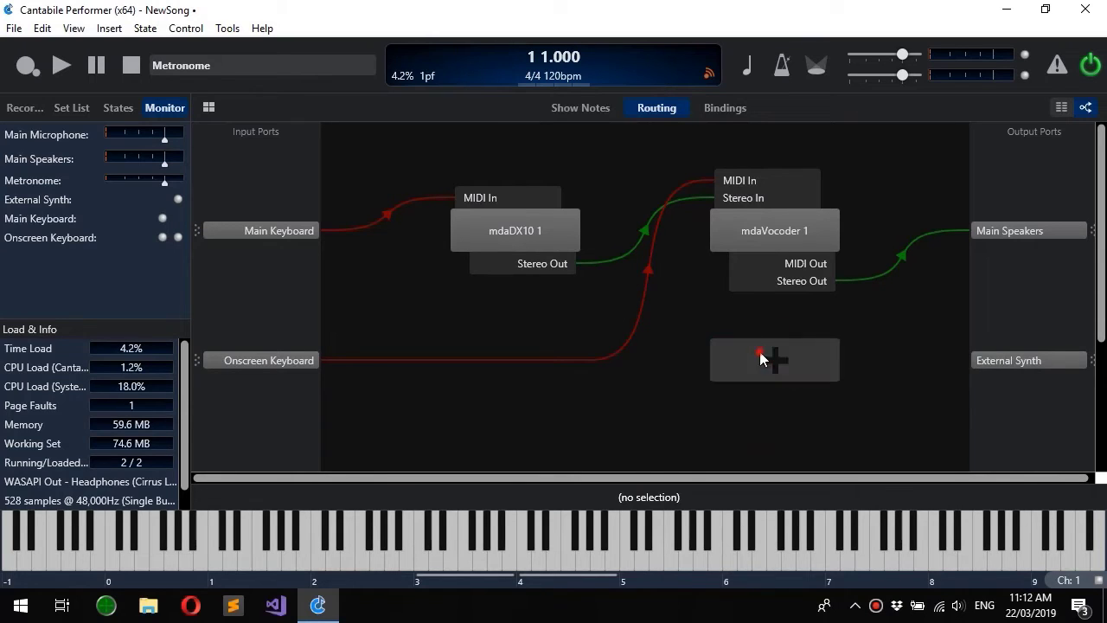
left_click(722, 361)
left_click(728, 367)
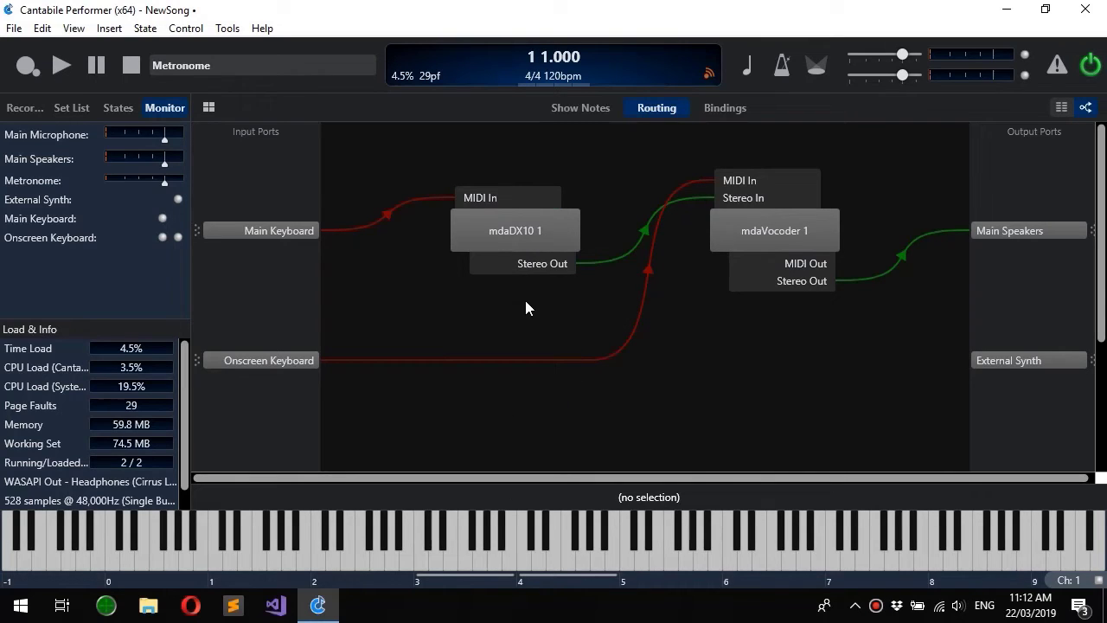
left_click_drag(774, 230, 700, 293)
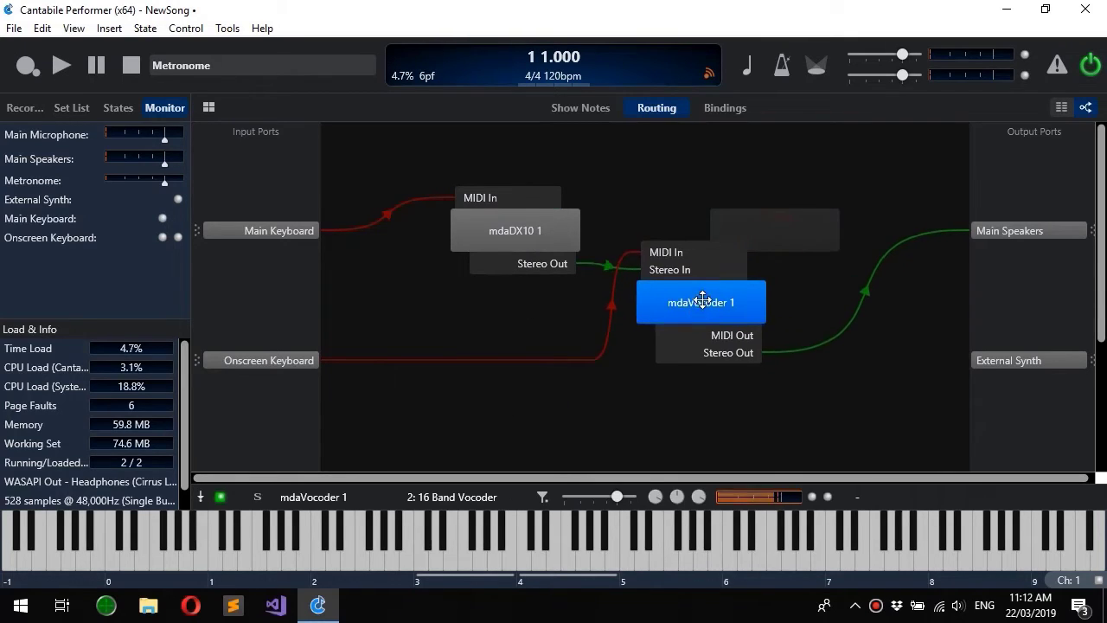
mouse_move(528, 239)
left_mouse_down()
mouse_move(539, 204)
mouse_move(430, 269)
mouse_move(559, 185)
mouse_move(617, 191)
mouse_move(395, 300)
mouse_move(840, 217)
mouse_move(634, 272)
mouse_move(506, 183)
mouse_move(507, 230)
mouse_move(500, 223)
mouse_move(529, 228)
left_mouse_up()
left_click_drag(701, 294, 596, 367)
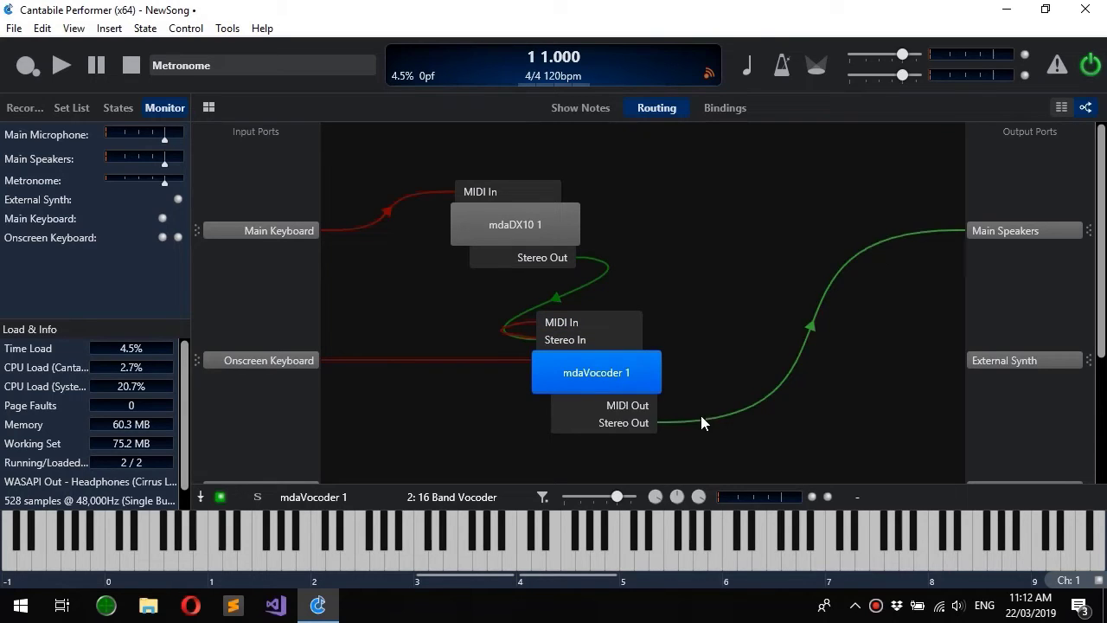
- Auto Arrange the routing diagram, then undo trial node moves with Ctrl+Z
right_click(729, 247)
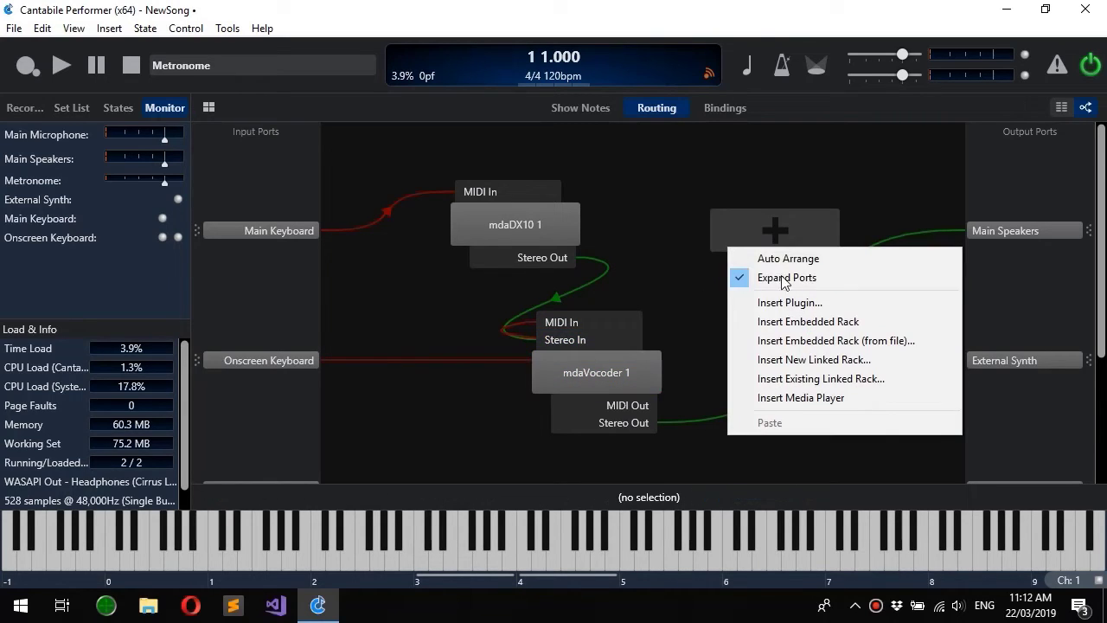
left_click(811, 260)
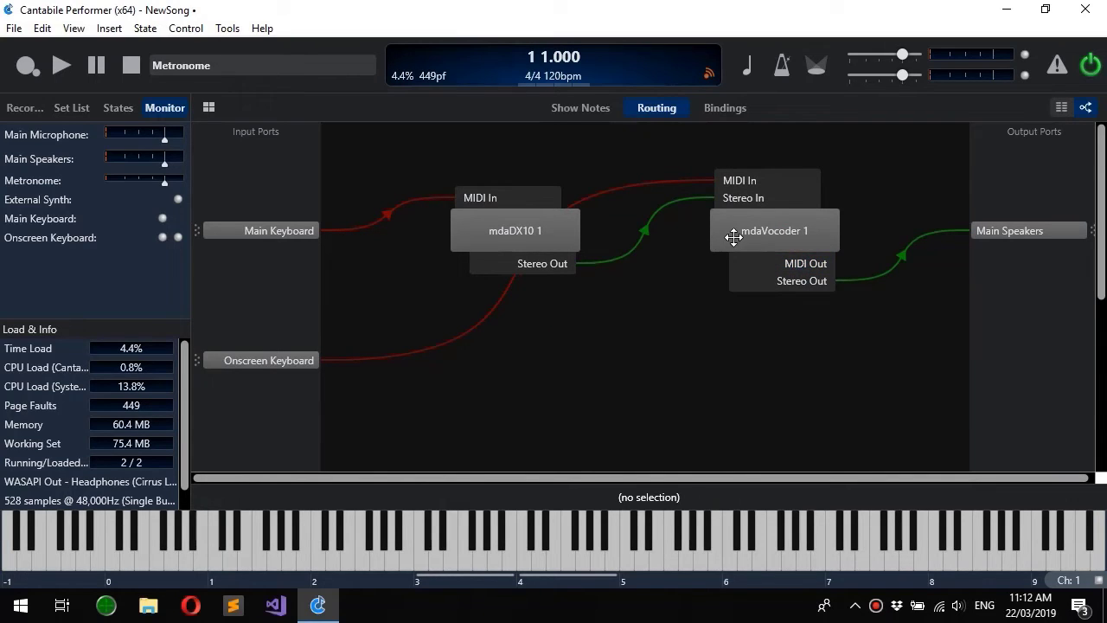
left_click_drag(749, 230, 632, 358)
left_click_drag(543, 236, 664, 234)
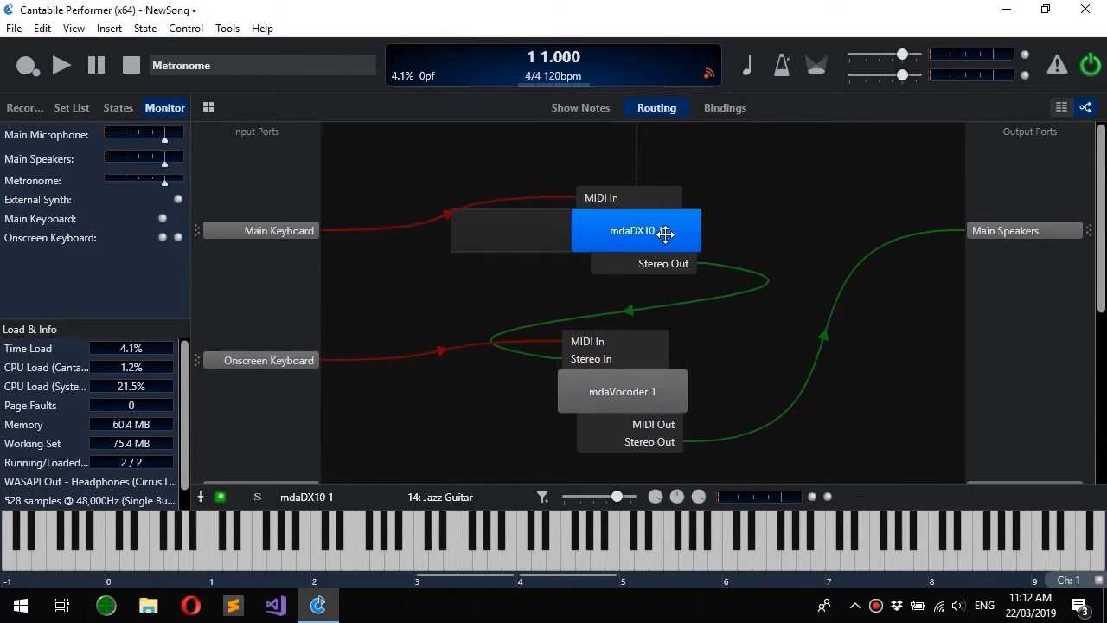
key("ctrl+z")
key("ctrl+z")
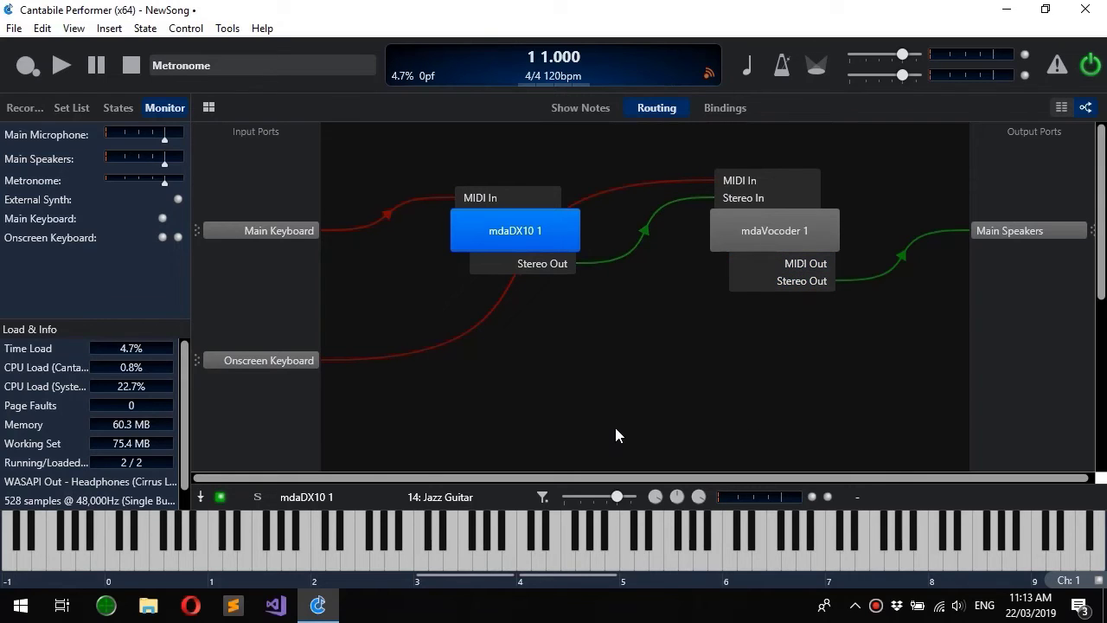
- Turn off Expand Ports and move mdaVocoder 1 down below mdaDX10 1
right_click(651, 345)
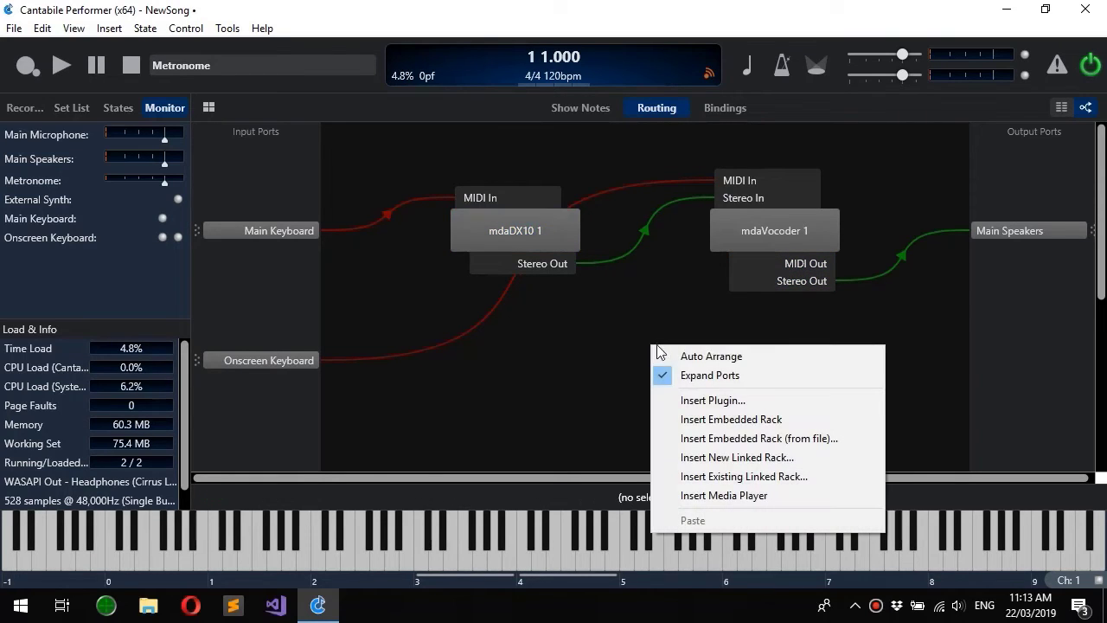
left_click(736, 381)
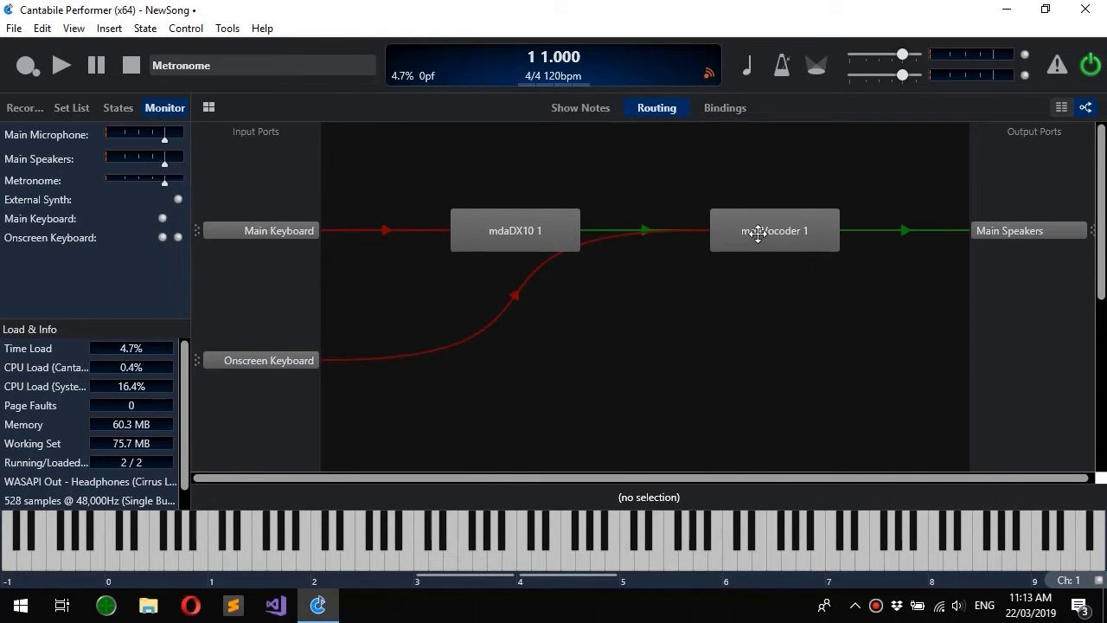
left_click_drag(758, 233, 752, 364)
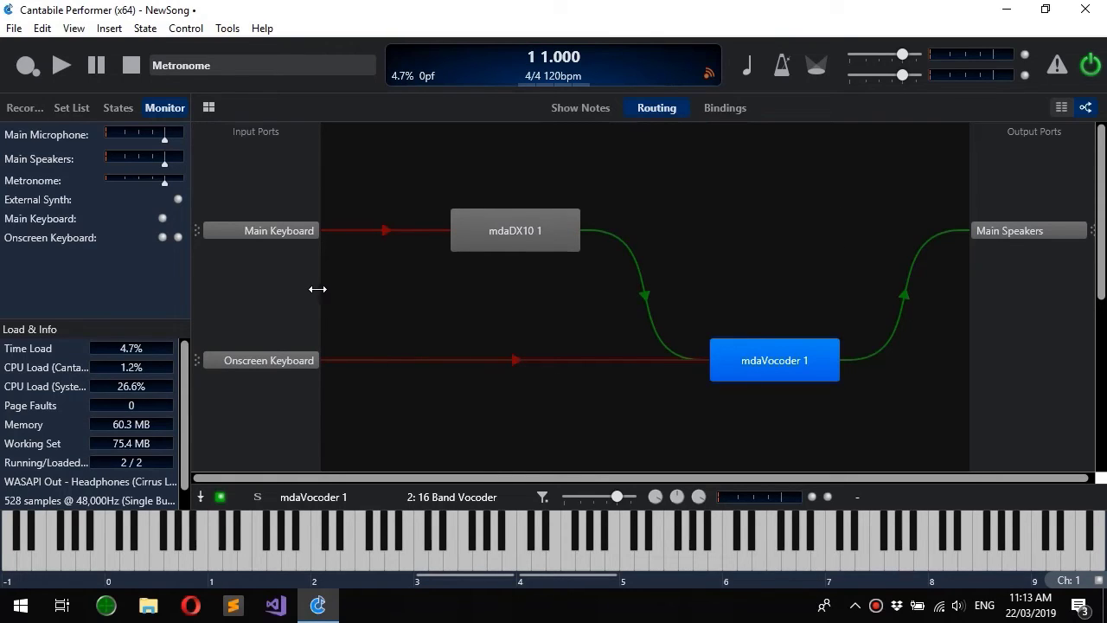
- Widen the Input Ports column and reorder ports so Onscreen Keyboard sits below Main Keyboard
mouse_move(321, 290)
left_mouse_down()
mouse_move(294, 299)
mouse_move(337, 305)
left_mouse_up()
left_click_drag(984, 297, 940, 327)
left_click(201, 364)
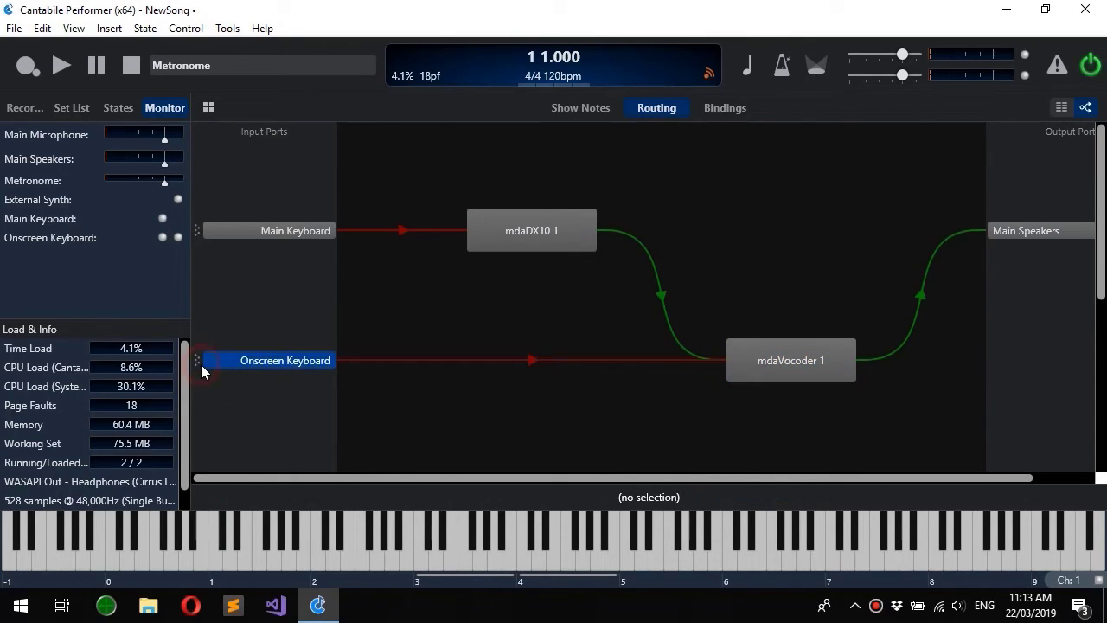
left_click(192, 366)
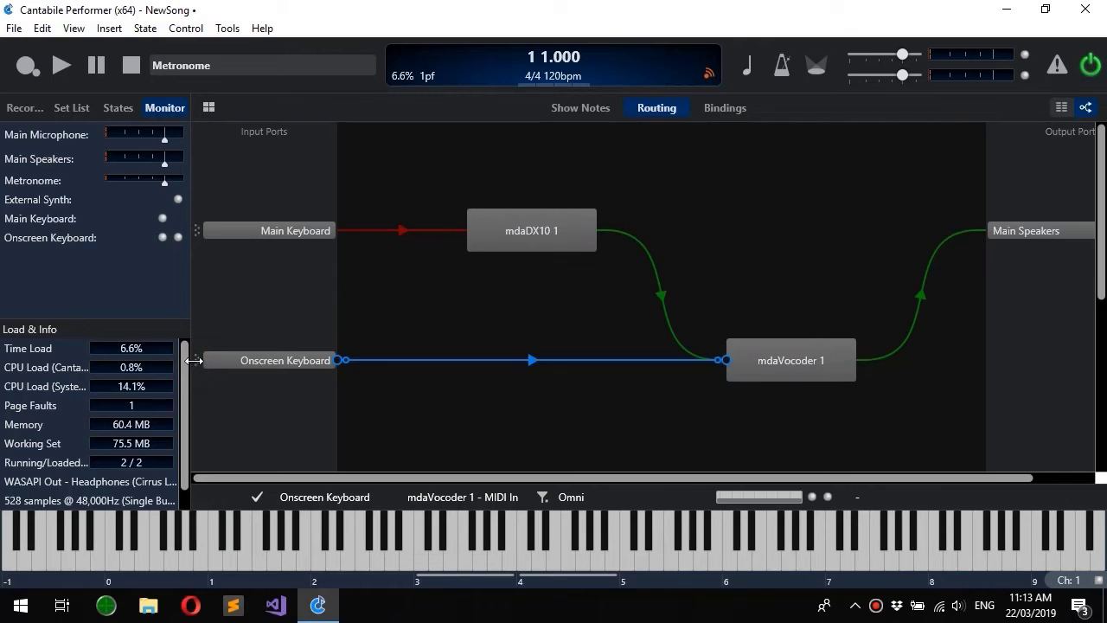
left_click_drag(198, 358, 199, 179)
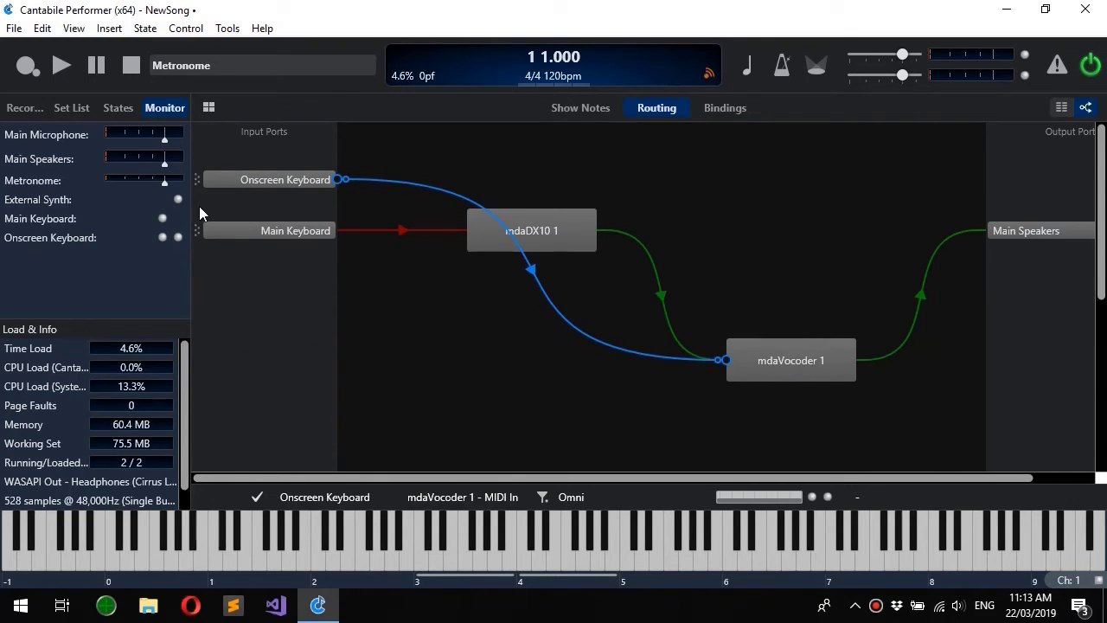
mouse_move(198, 229)
left_mouse_down()
mouse_move(210, 390)
mouse_move(195, 227)
left_mouse_up()
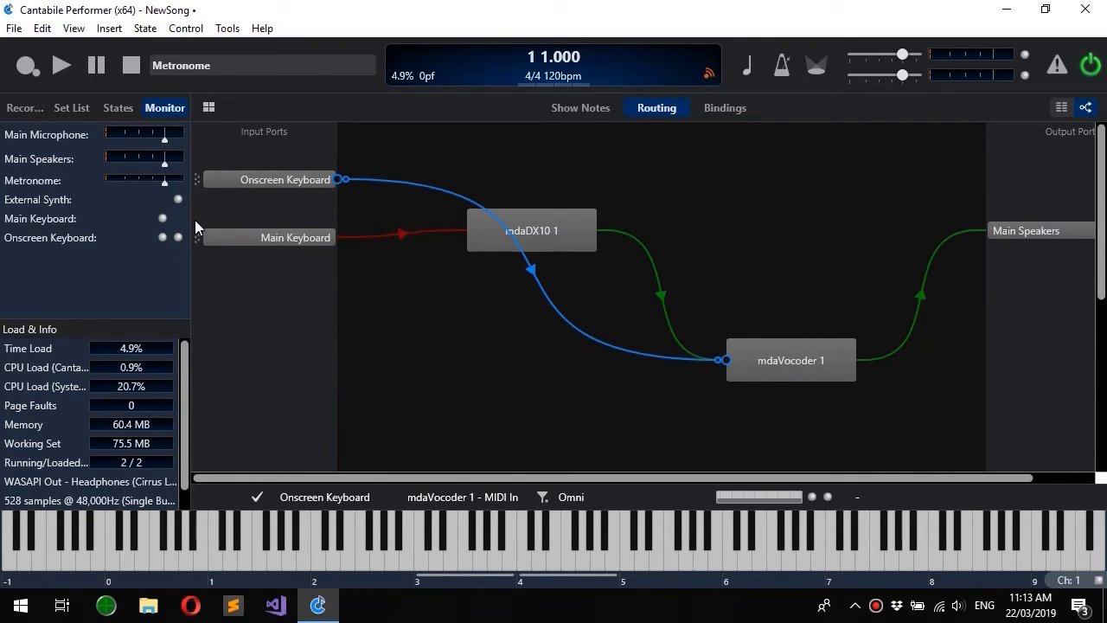
left_click_drag(198, 179, 213, 366)
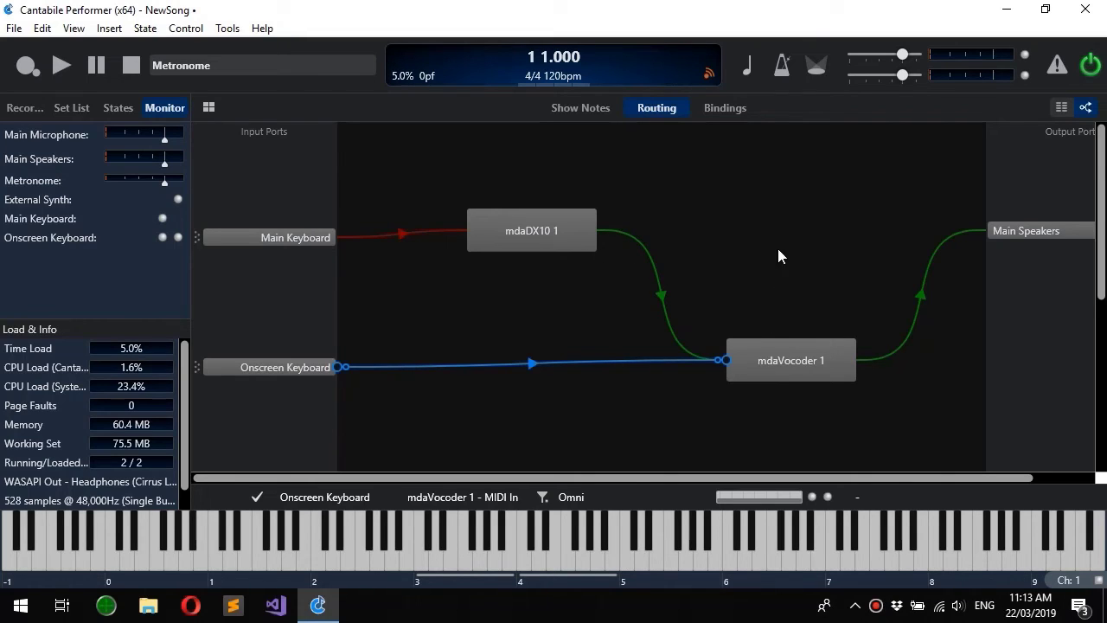
- Scroll the routing diagram to view Main Keyboard, mdaDX10 1 and mdaVocoder 1
scroll(560, 291, "down", 3)
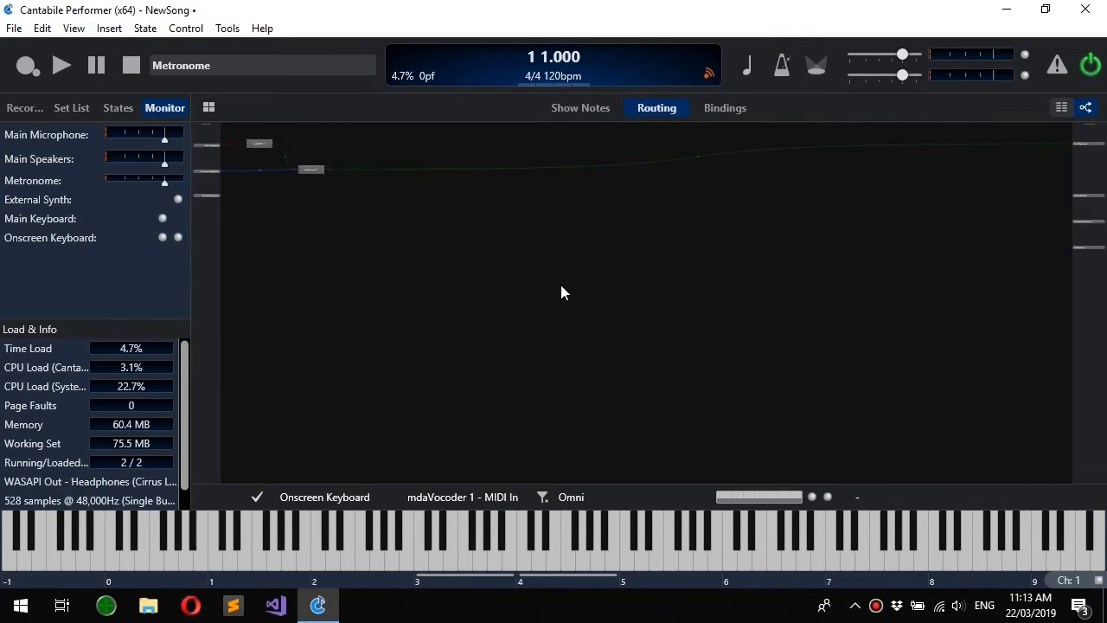
scroll(605, 286, "up", 2)
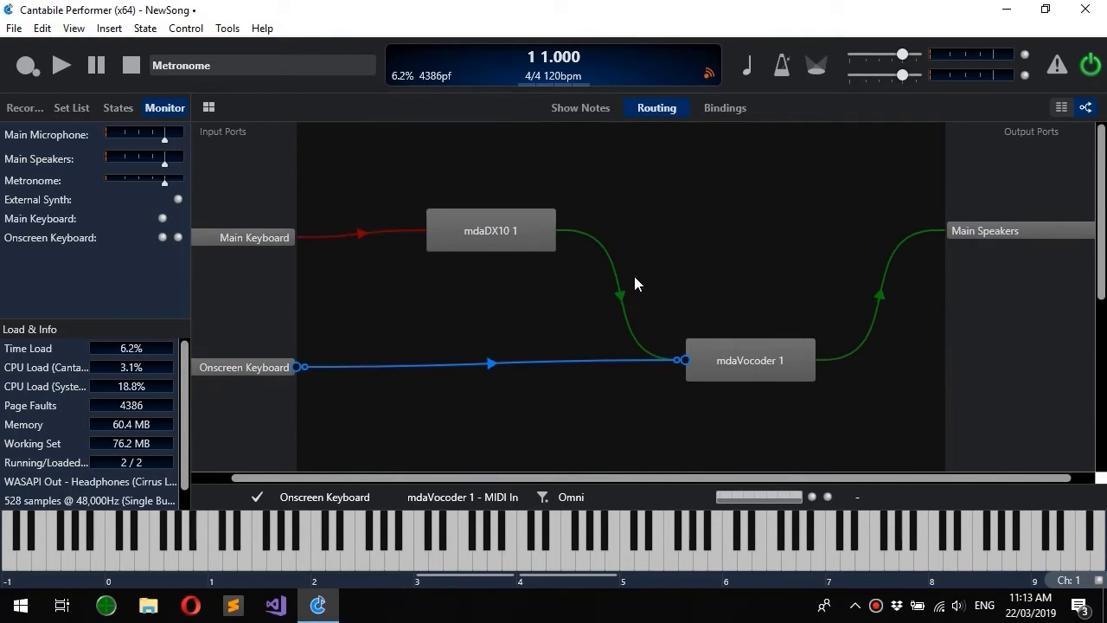
scroll(635, 282, "down", 3)
scroll(636, 282, "up", 3)
scroll(635, 284, "down", 4)
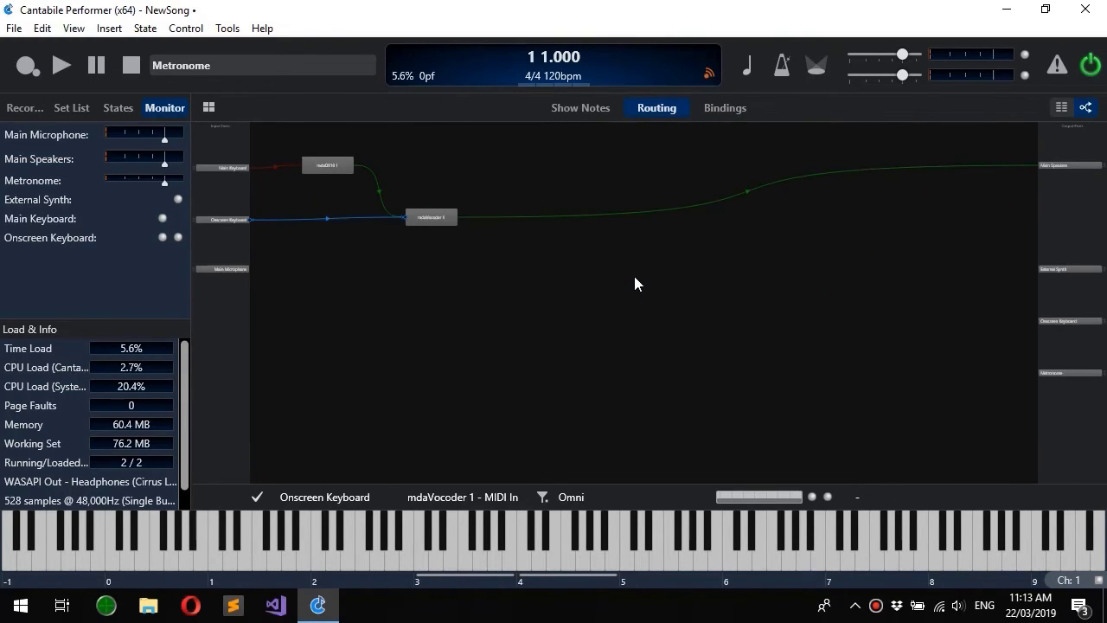
scroll(635, 284, "up", 4)
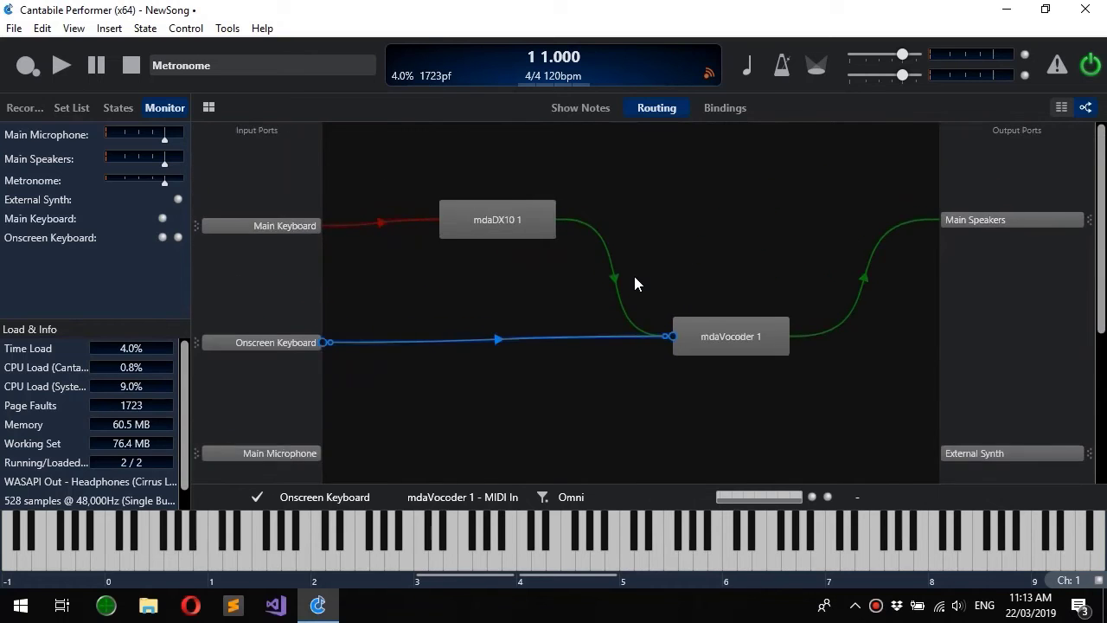
scroll(635, 284, "up", 3)
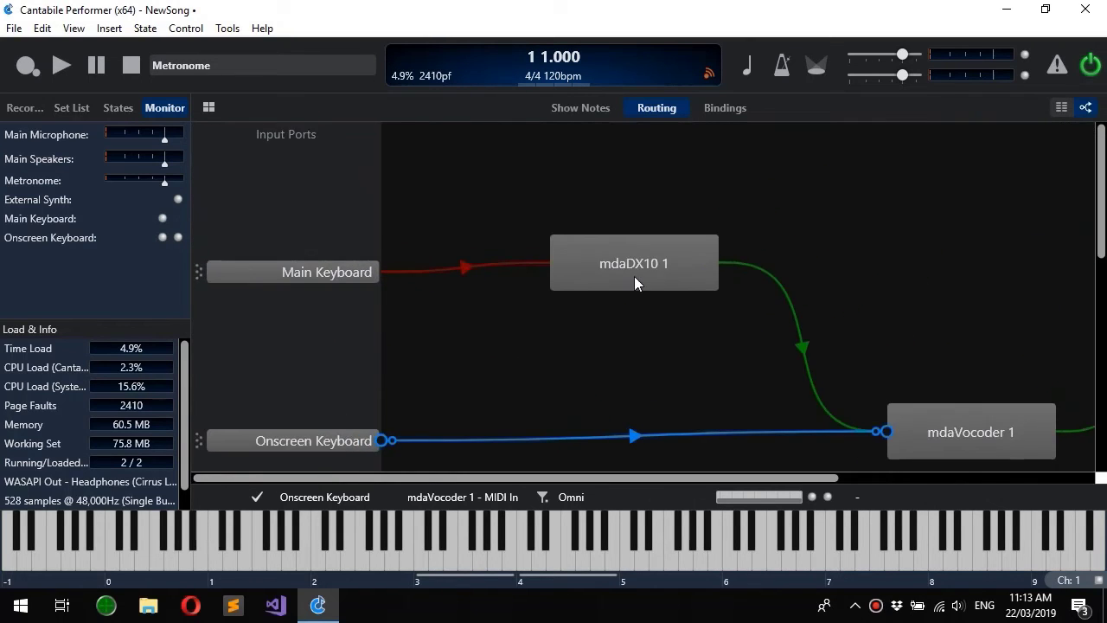
scroll(635, 278, "up", 2)
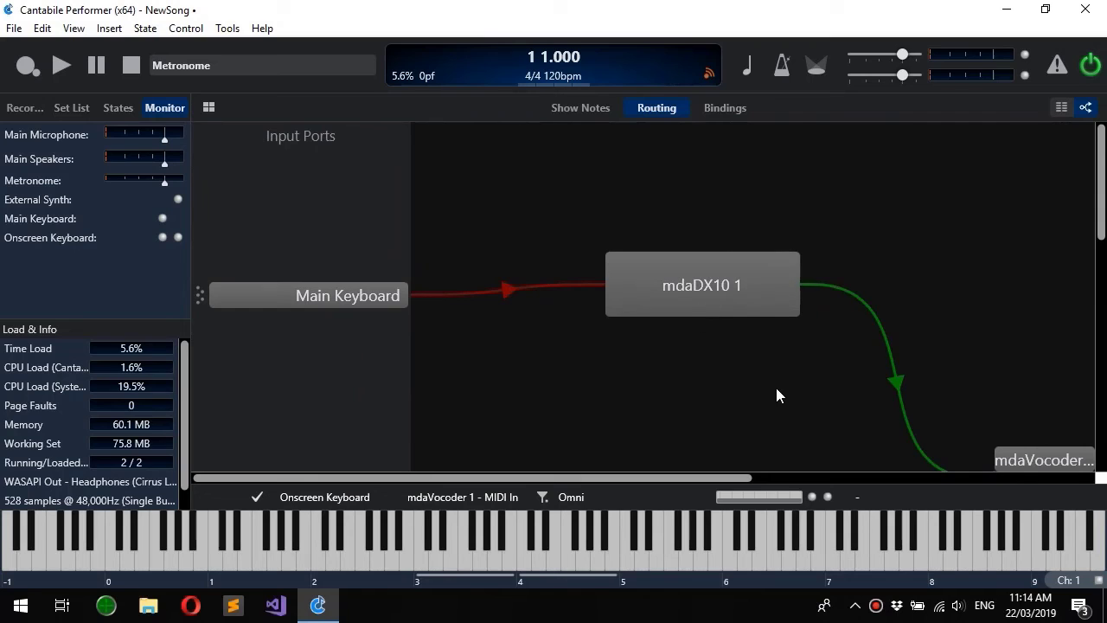
- Pan around the routing diagram with the horizontal scrollbar and scrolling to survey all nodes
left_click(678, 476)
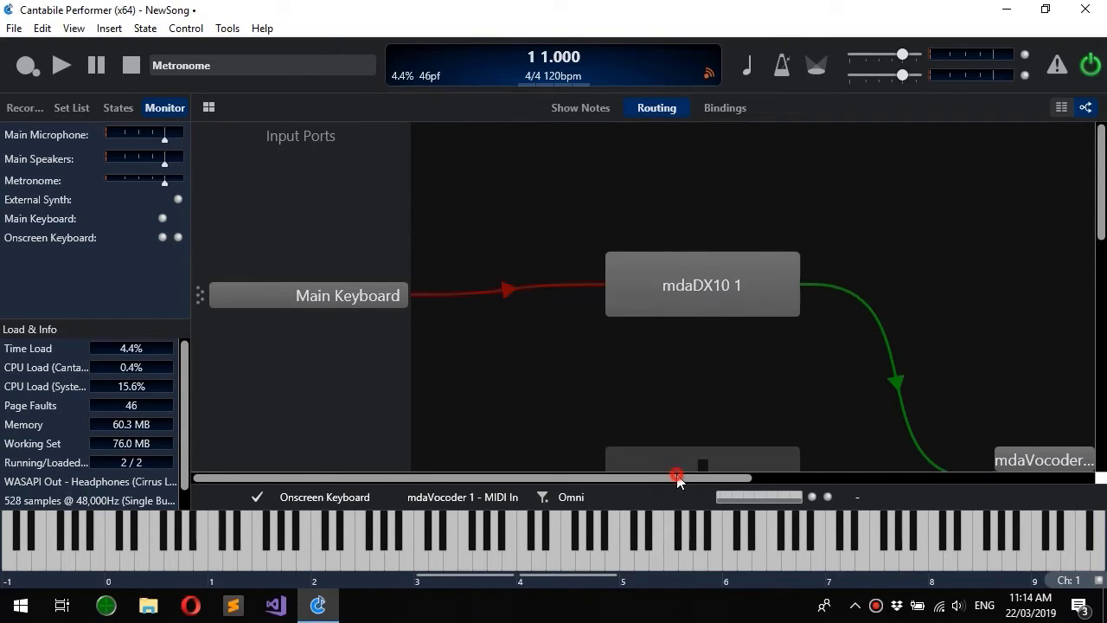
left_click(674, 475)
left_click_drag(675, 477, 806, 484)
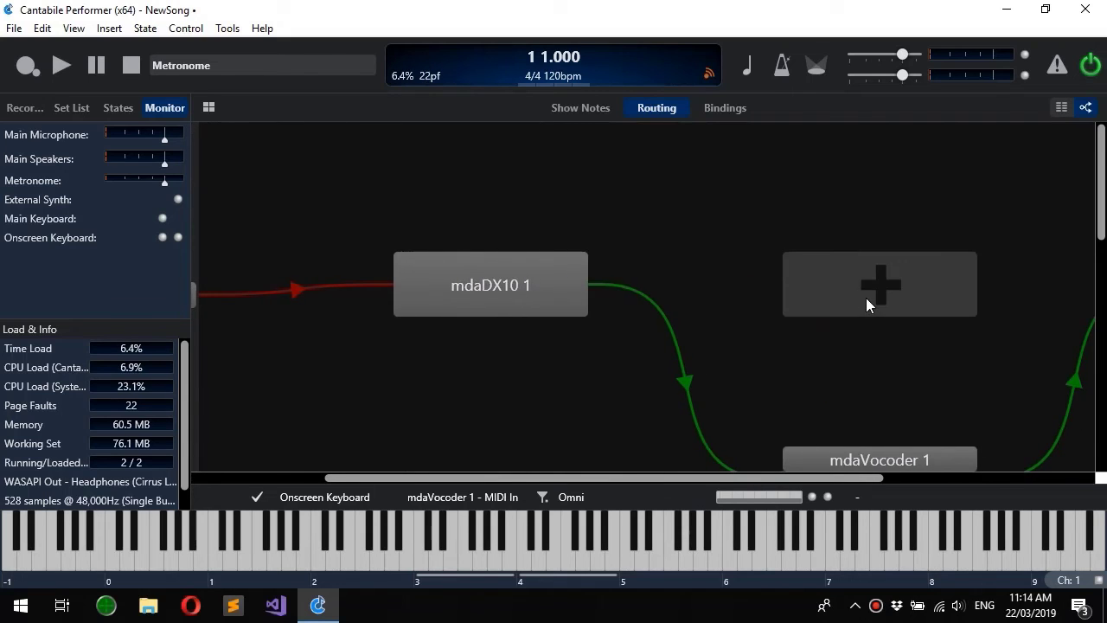
scroll(854, 304, "left", 3)
scroll(854, 304, "down", 2)
scroll(854, 304, "up", 2)
scroll(854, 304, "right", 6)
scroll(854, 303, "down", 1)
scroll(854, 304, "down", 4)
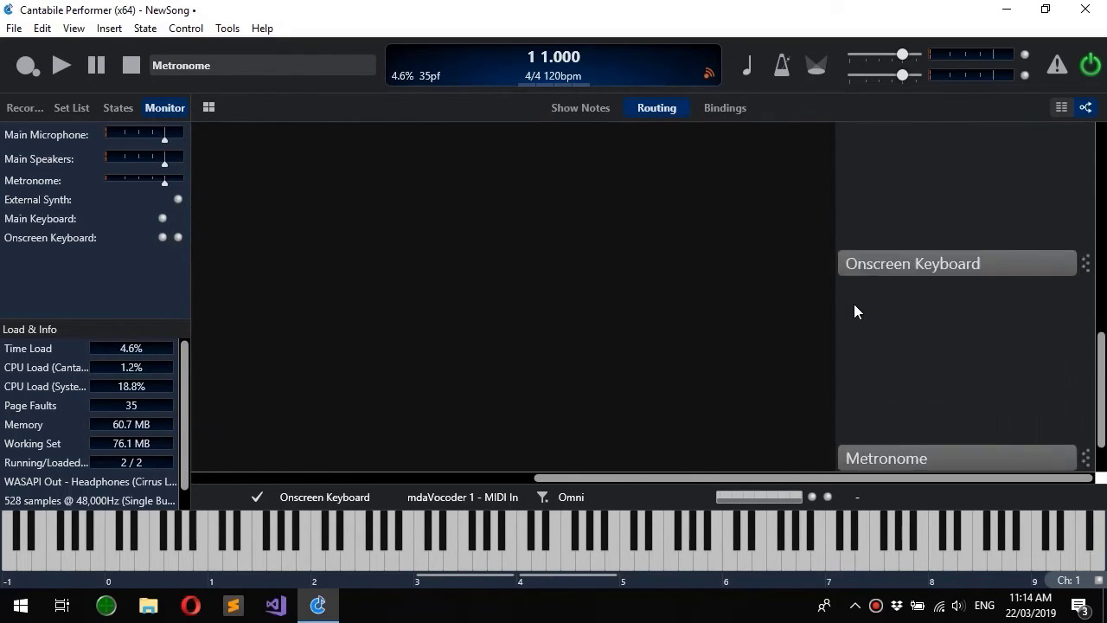
scroll(707, 309, "up", 2)
scroll(707, 310, "left", 5)
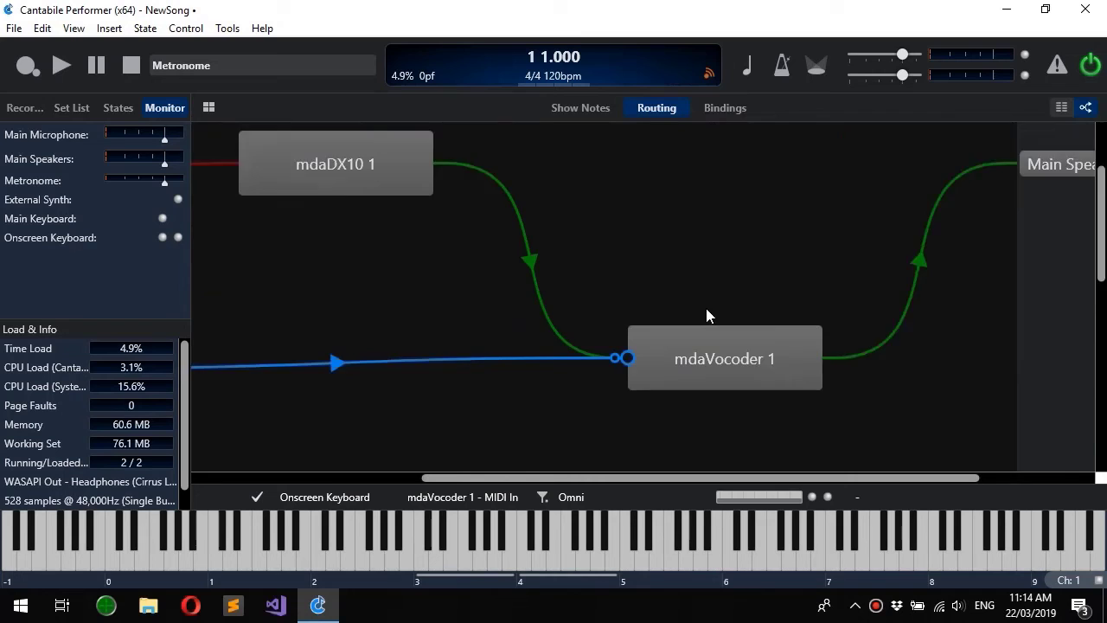
scroll(707, 310, "down", 1)
scroll(707, 310, "right", 3)
scroll(707, 310, "left", 3)
scroll(707, 310, "down", 1)
scroll(706, 316, "right", 4)
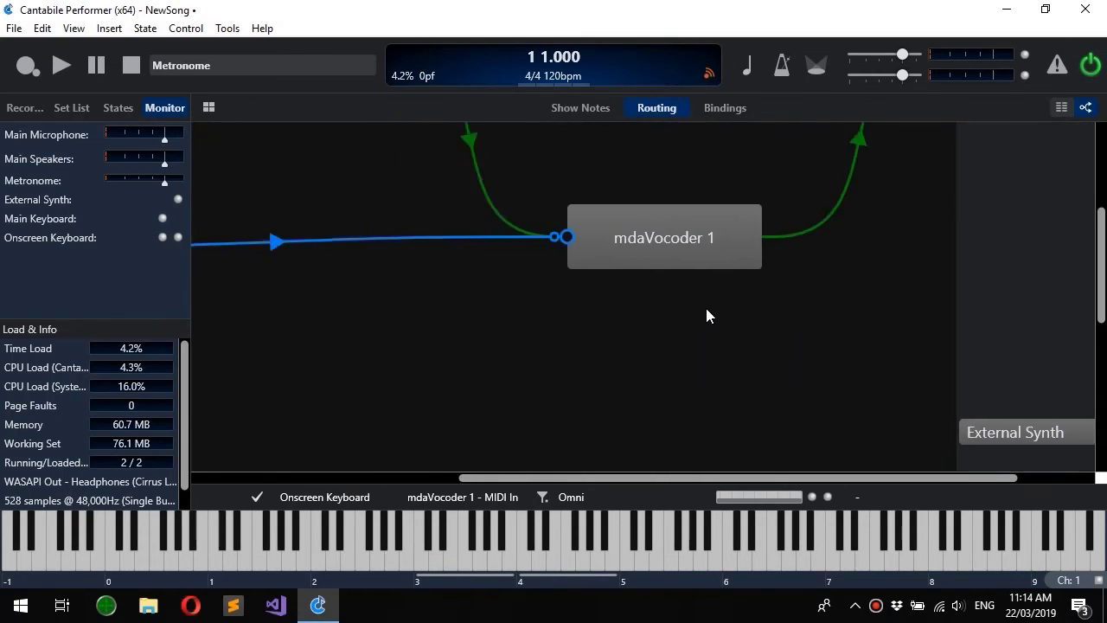
scroll(706, 316, "up", 2)
scroll(706, 315, "down", 3)
scroll(706, 316, "left", 3)
scroll(706, 316, "up", 2)
scroll(706, 308, "left", 3)
scroll(706, 308, "down", 2)
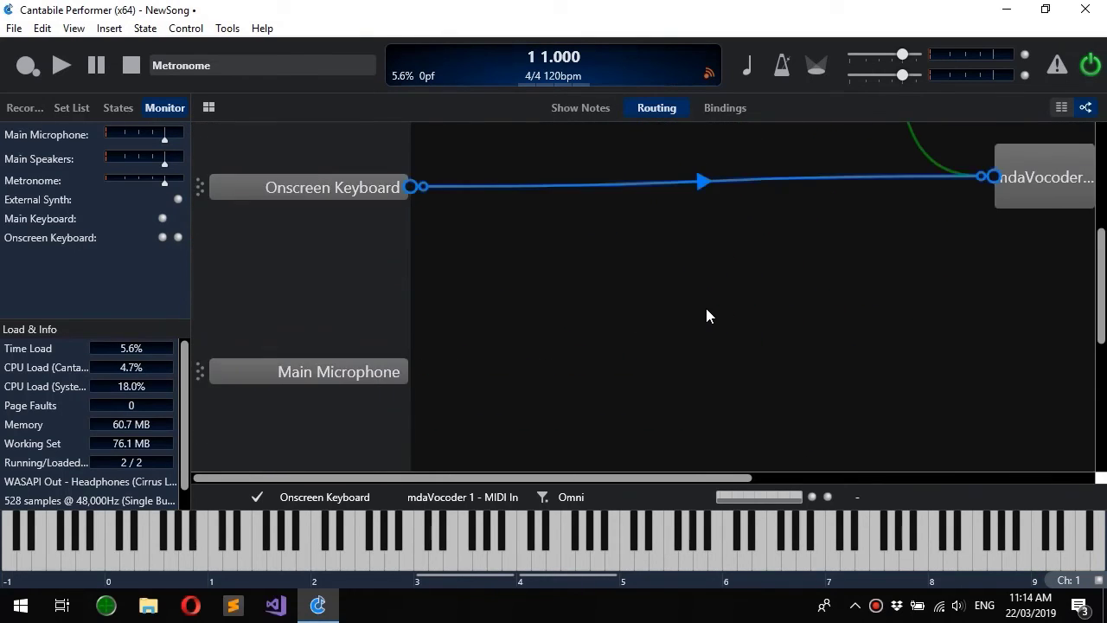
scroll(706, 308, "up", 2)
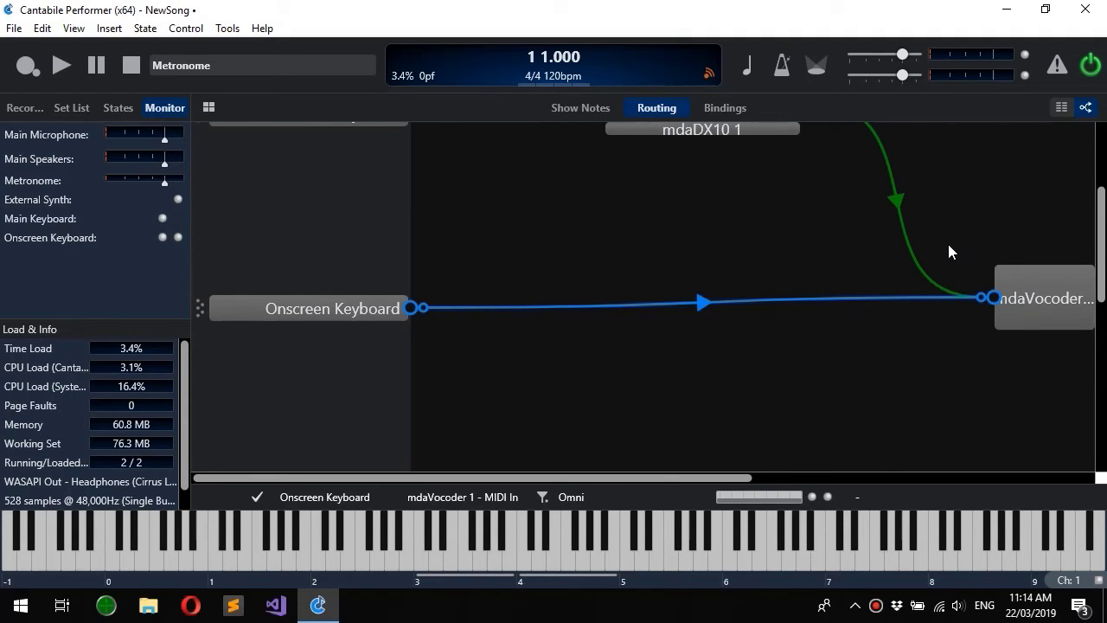
- Recentre the canvas on mdaDX10 1 and mdaVocoder 1, then zoom out until the graph fits
left_click_drag(995, 213, 953, 208)
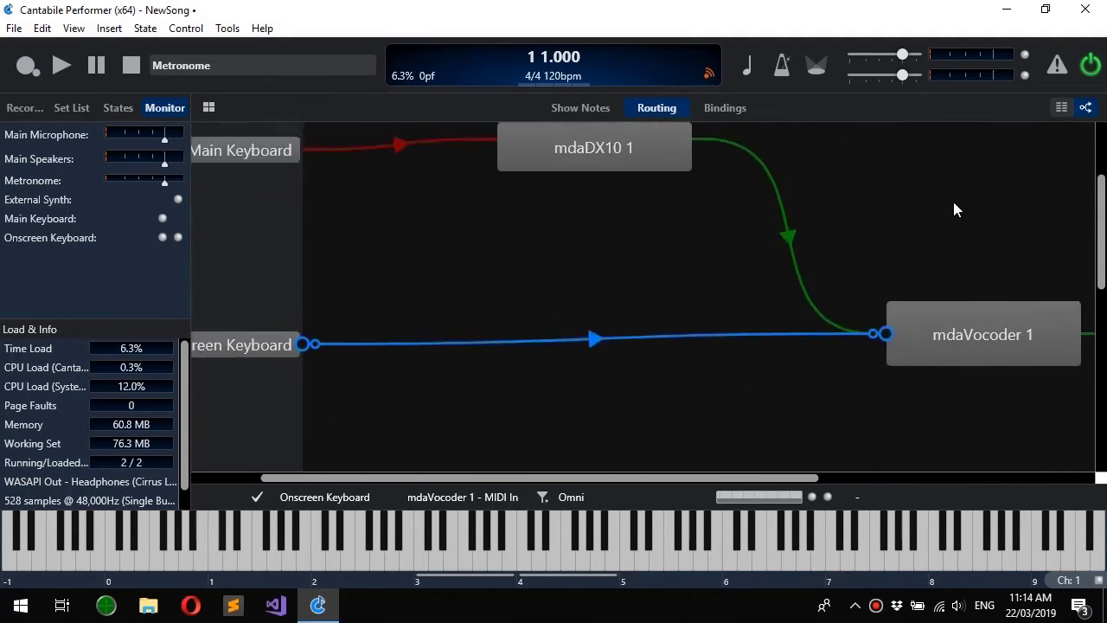
left_click_drag(795, 254, 843, 283)
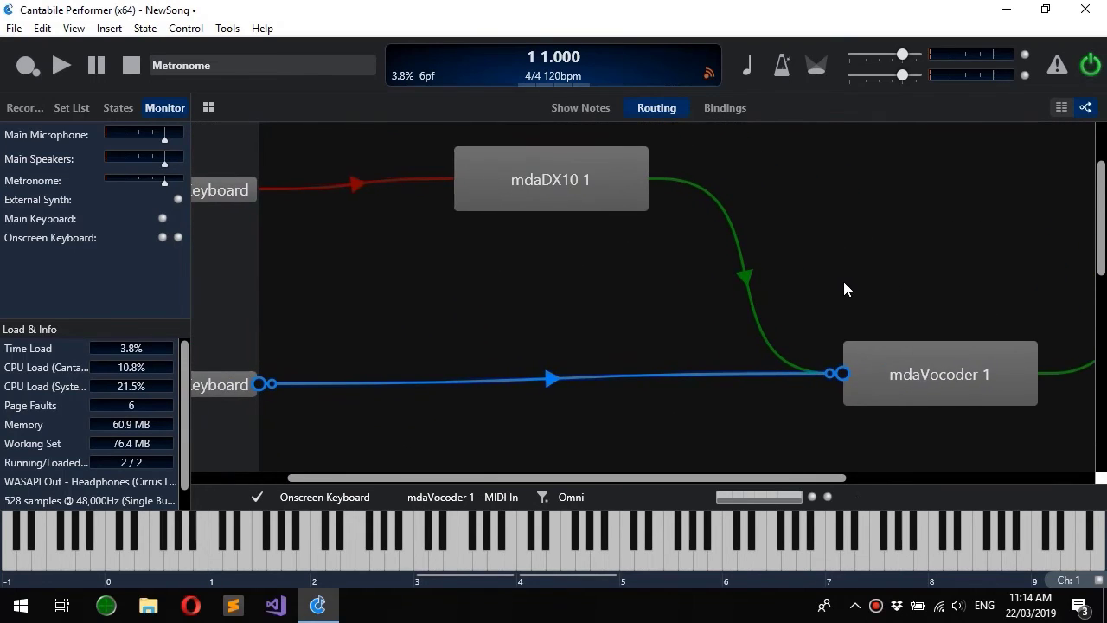
scroll(845, 283, "down", 1)
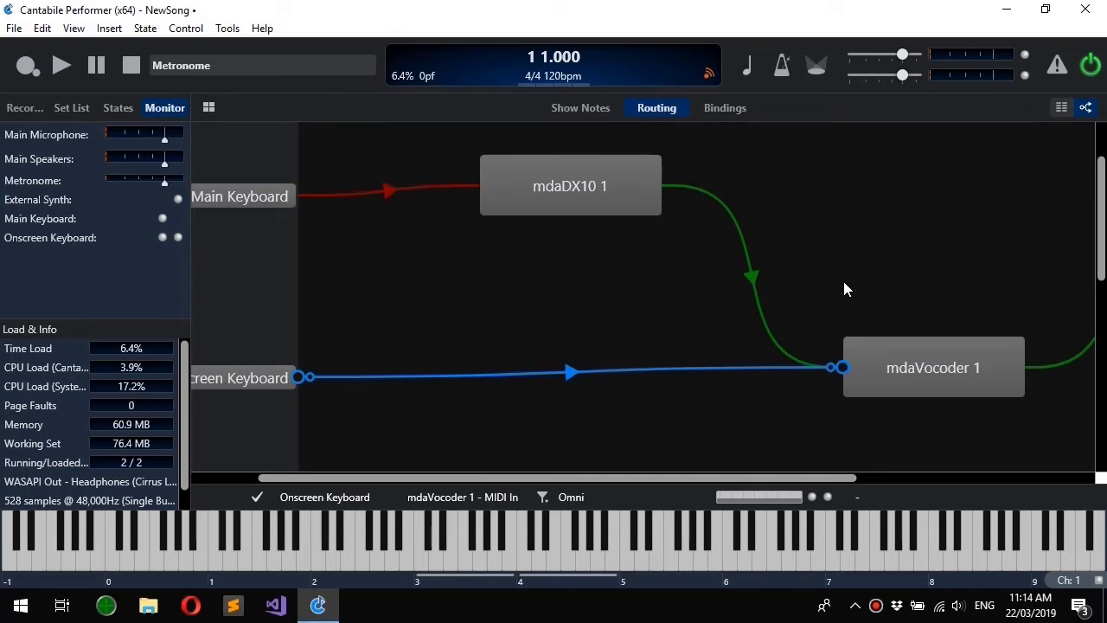
scroll(845, 289, "down", 2)
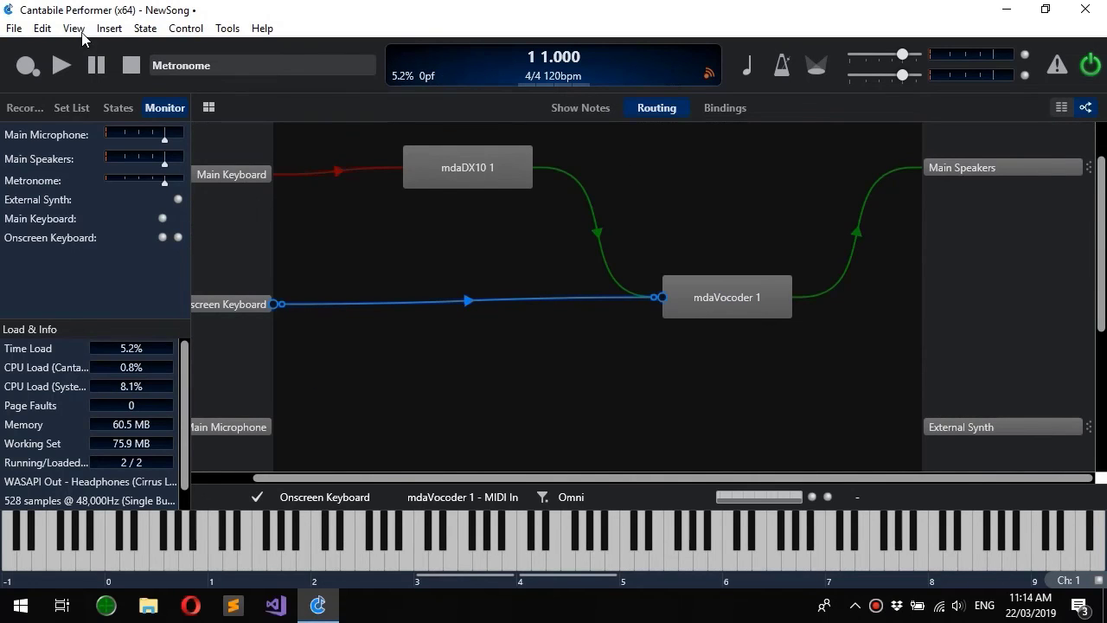
- Reset the diagram zoom to 100% from the View > Zoom menu
left_click(75, 28)
mouse_move(148, 282)
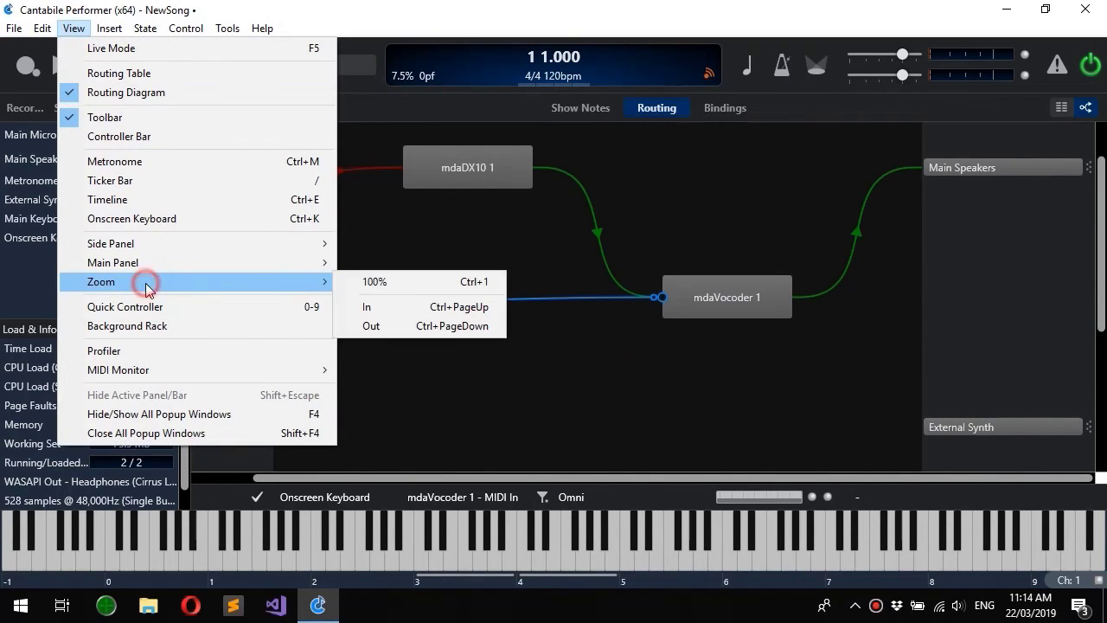
left_click(427, 281)
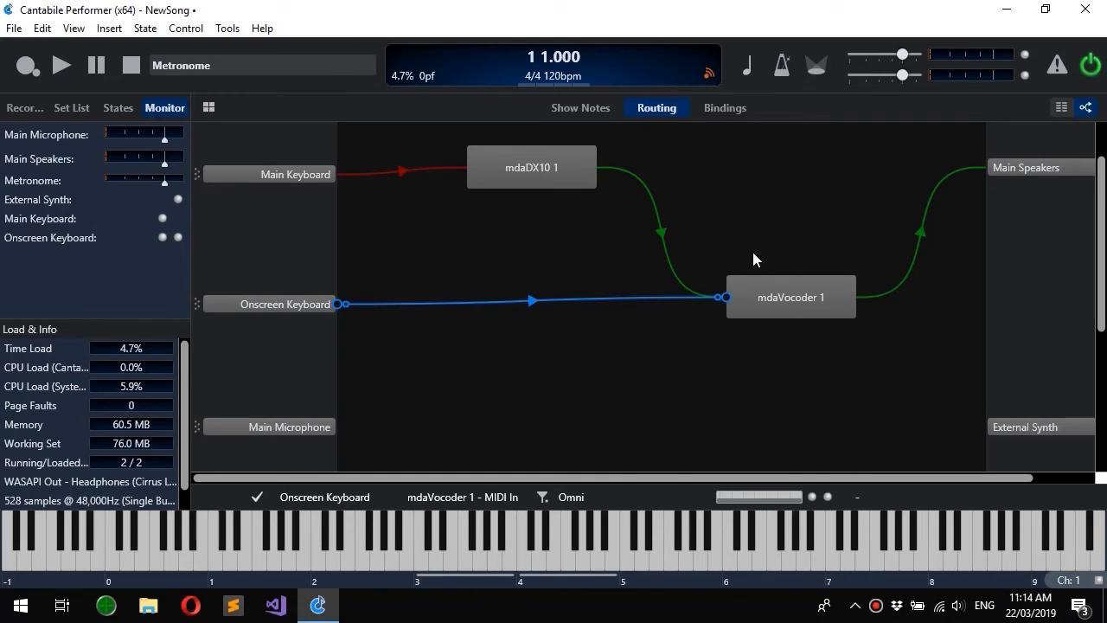
mouse_move(733, 305)
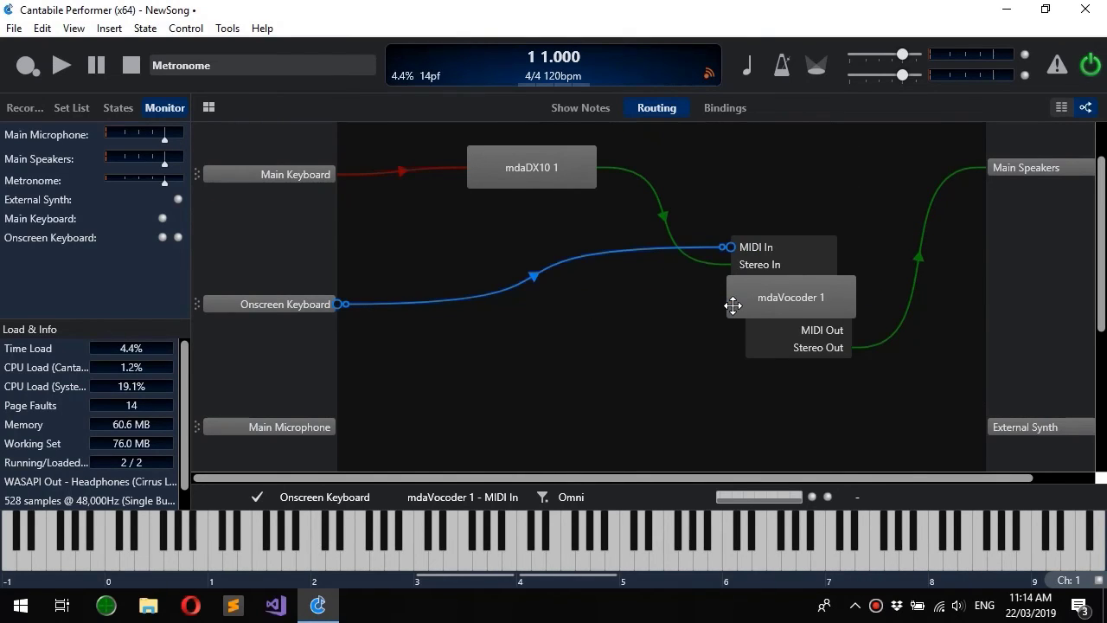
left_click(1057, 110)
left_click(1086, 109)
left_click(1063, 109)
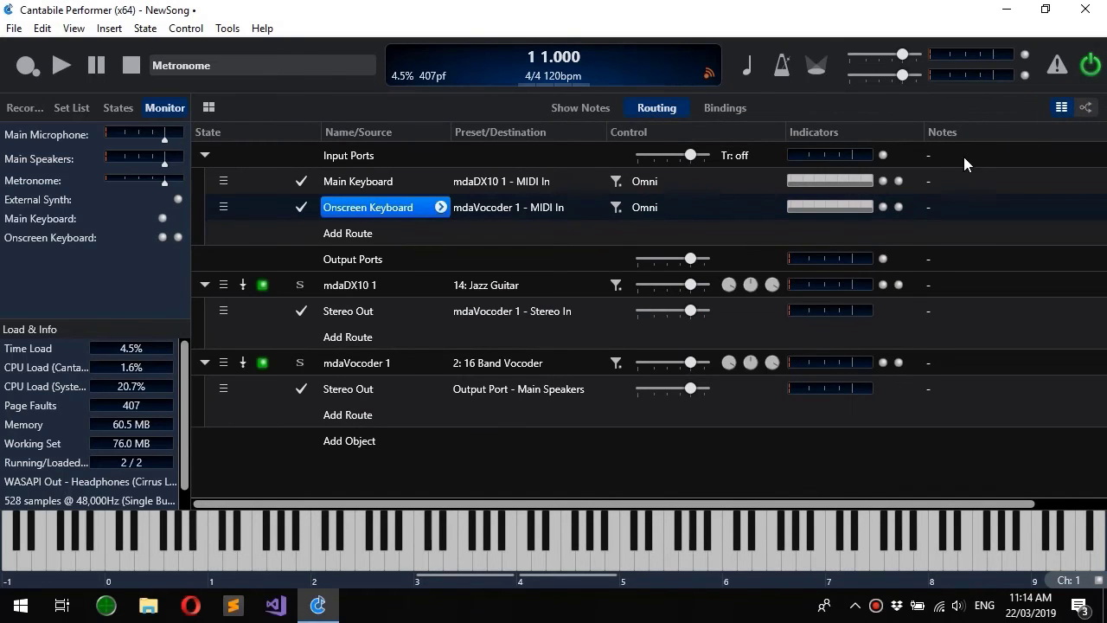
left_click(1087, 109)
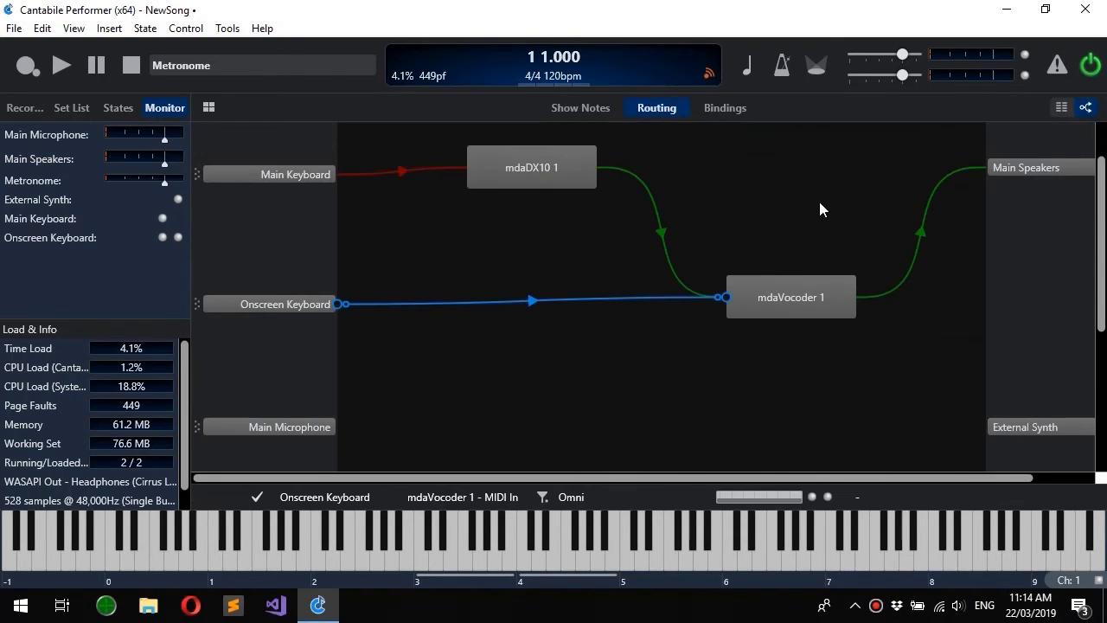
left_click(1061, 107)
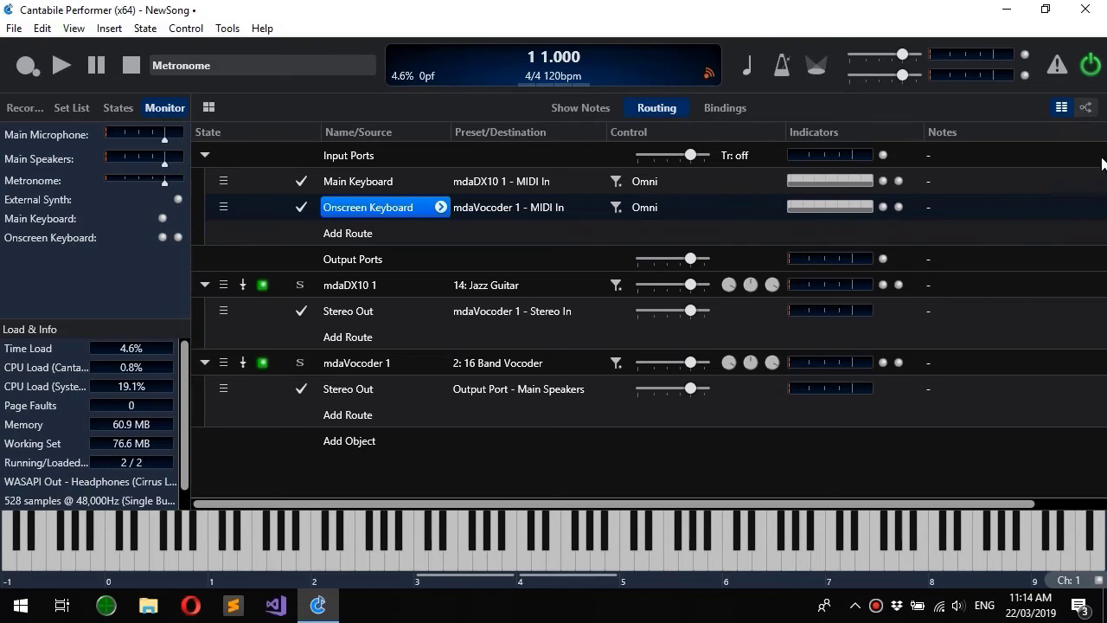
left_click(1087, 108)
- In Tools > Options, General page, change Preferred Routing View from Diagram to Table
left_click(229, 29)
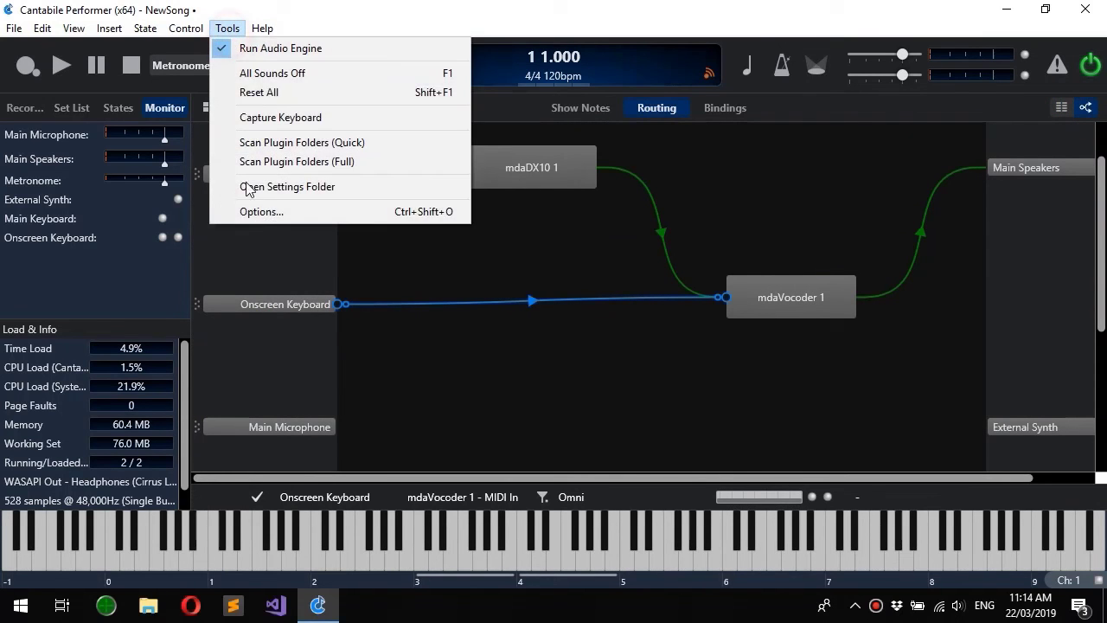
left_click(260, 212)
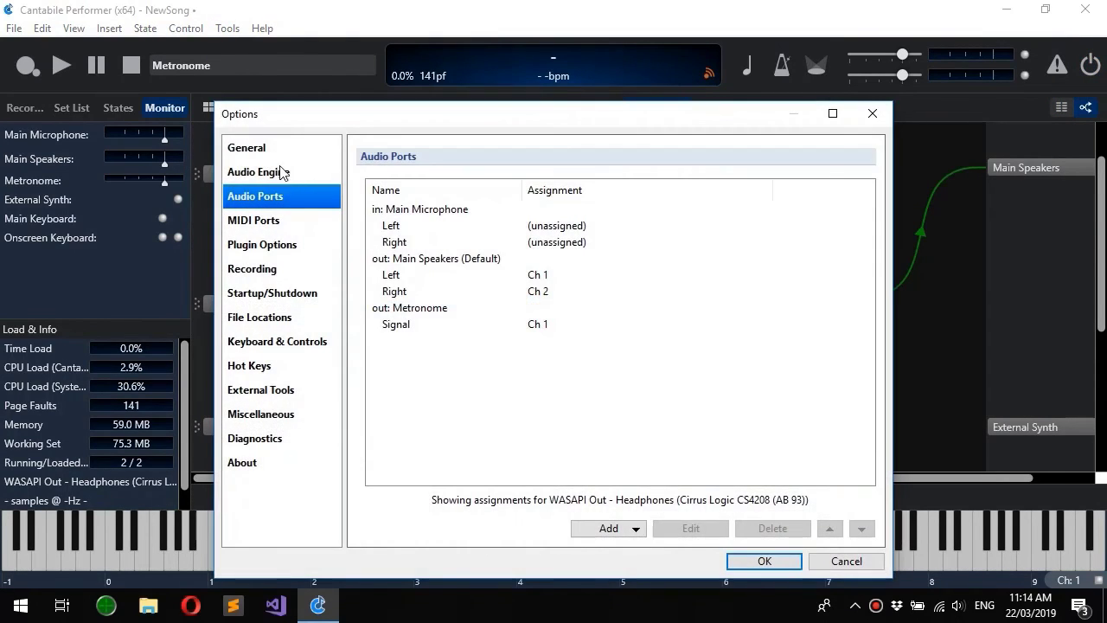
left_click(279, 151)
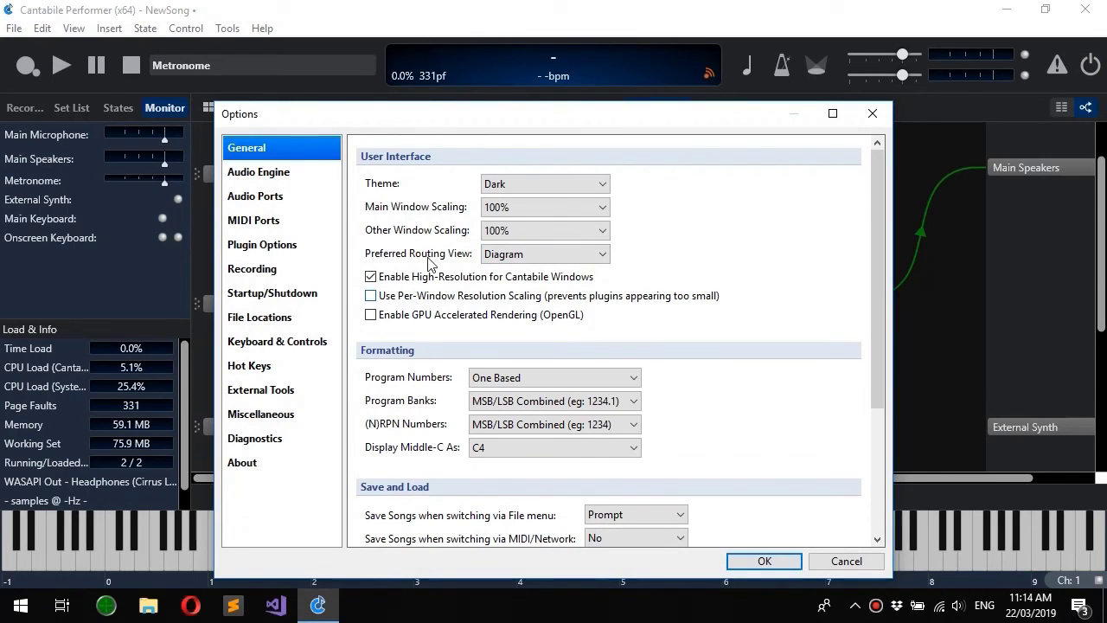
left_click(512, 254)
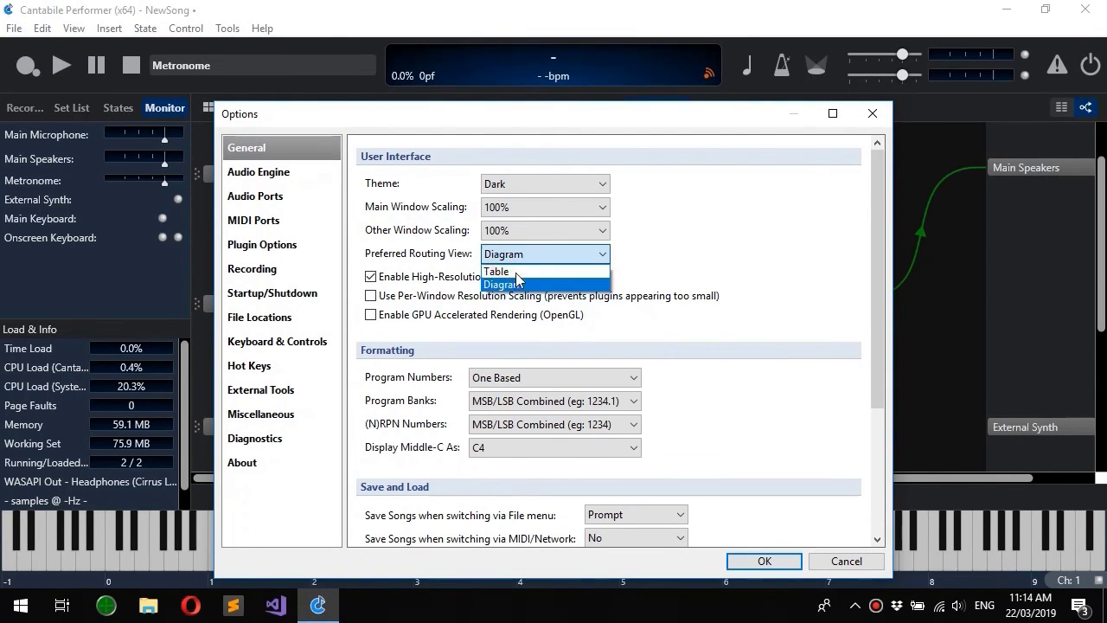
left_click(517, 256)
left_click(518, 255)
left_click(521, 271)
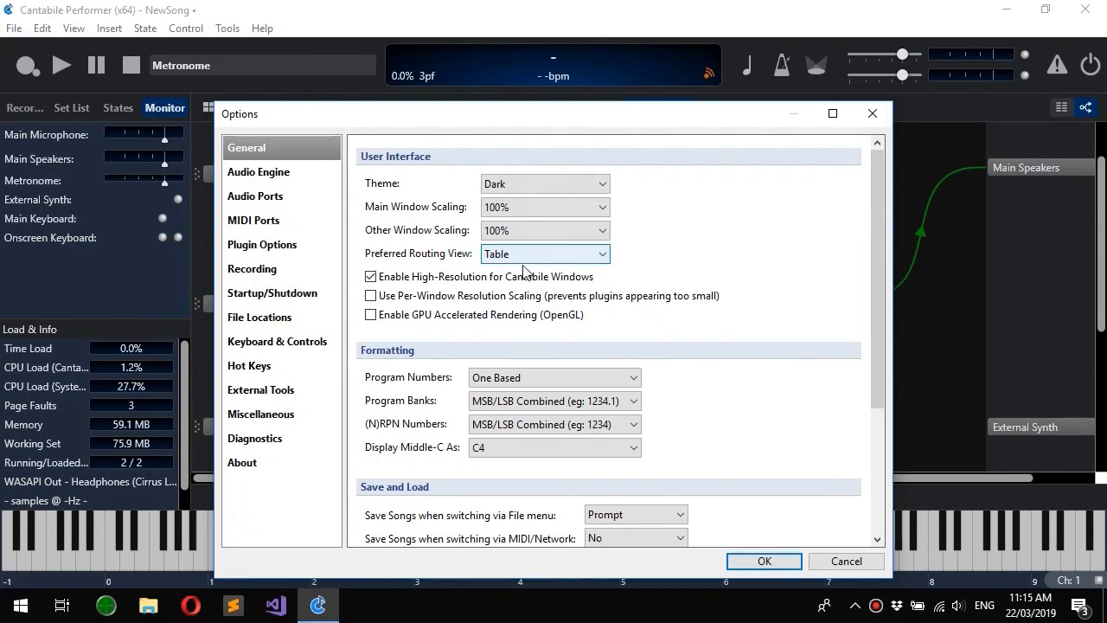
left_click(794, 561)
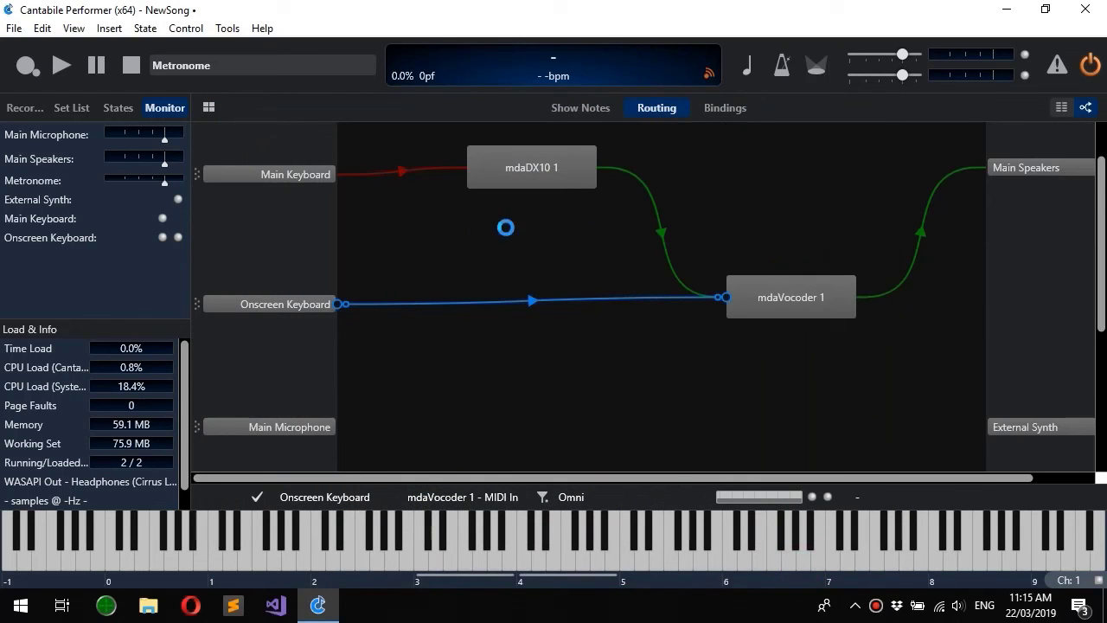
mouse_move(567, 280)
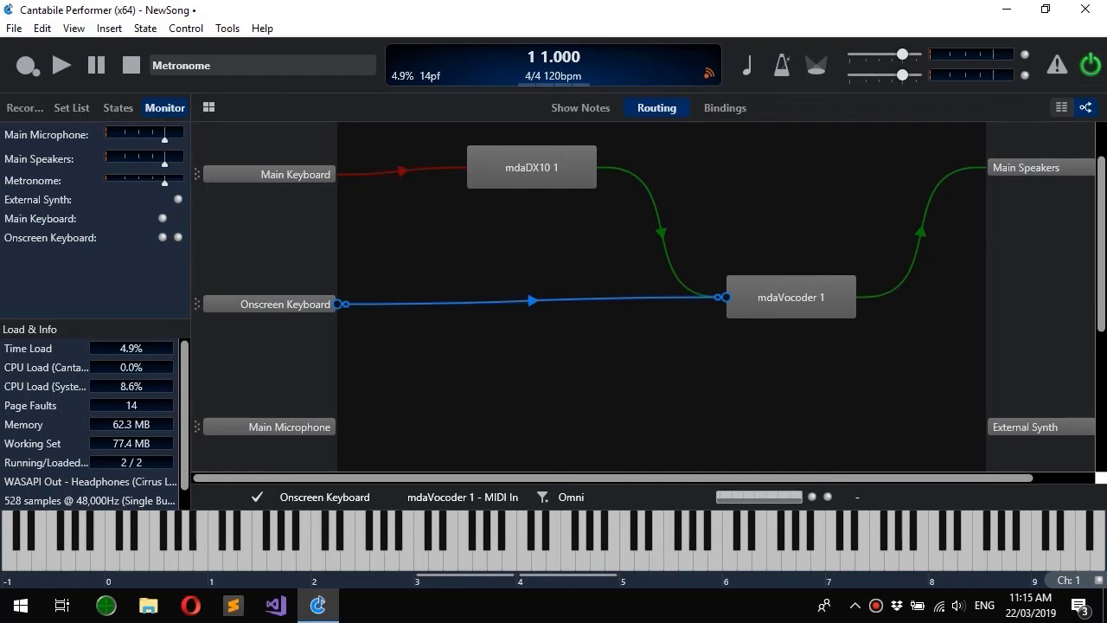
left_click_drag(1103, 288, 1104, 254)
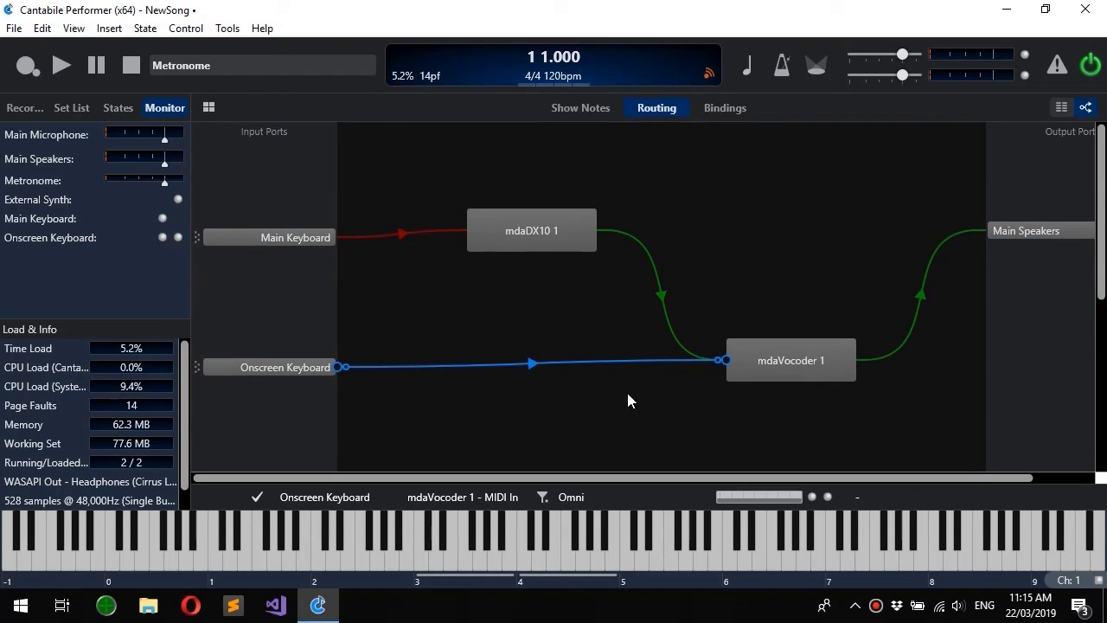